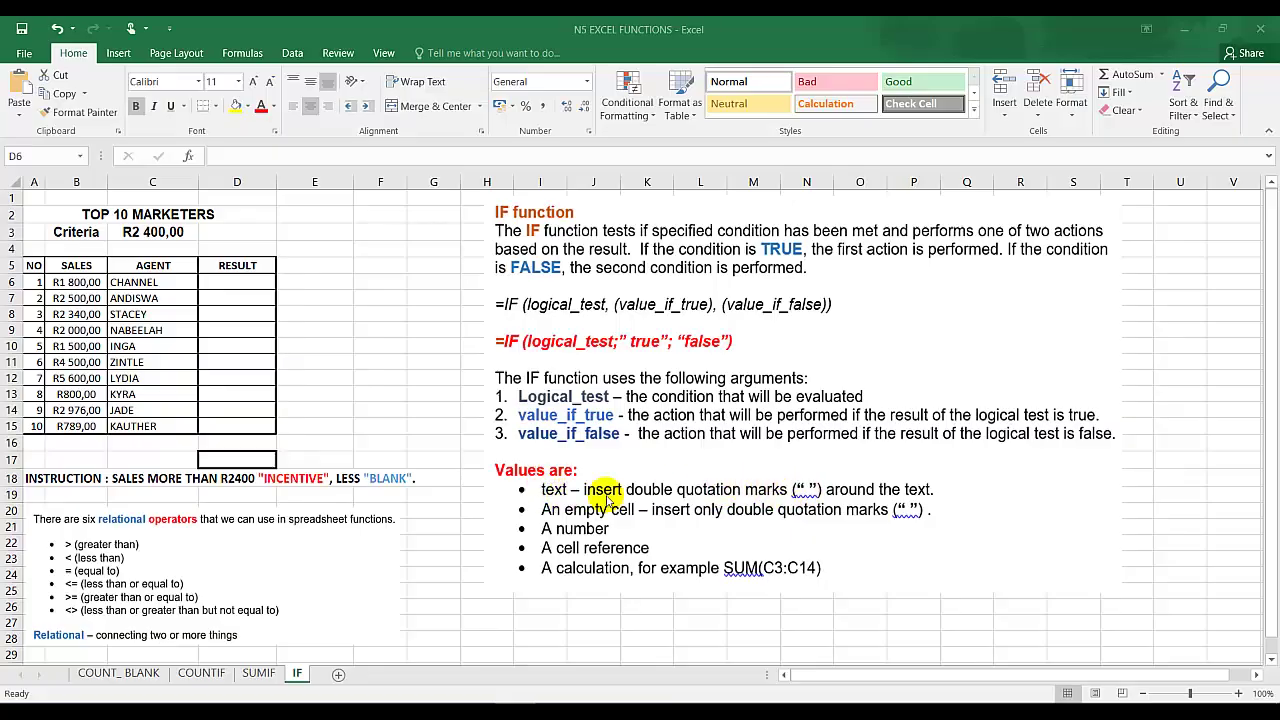
Step: Enter =IF(B6>2400;"INCENTIVE";"") in D6, which shows blank for the R1 800 sale
{"action": "left_click", "coordinate": [241, 289]}
{"action": "type", "text": "=ID"}
{"action": "key", "text": "BackSpace"}
{"action": "type", "text": "F"}
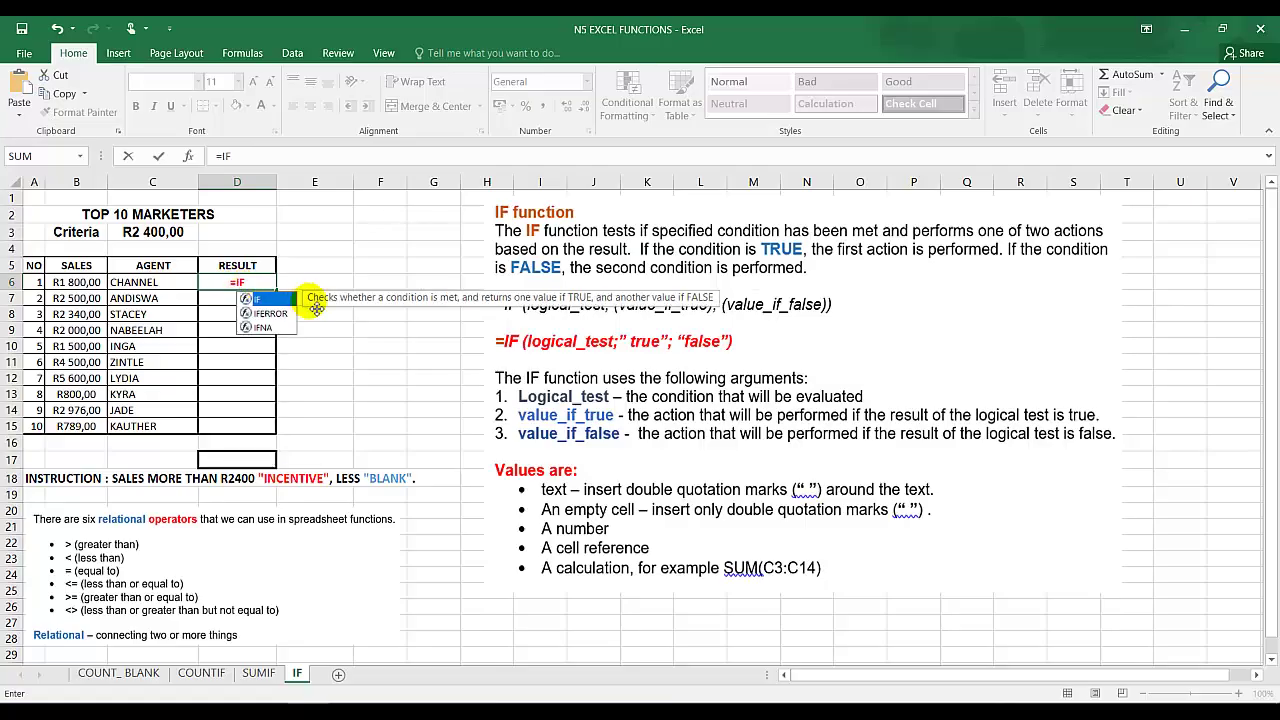
{"action": "double_click", "coordinate": [258, 300]}
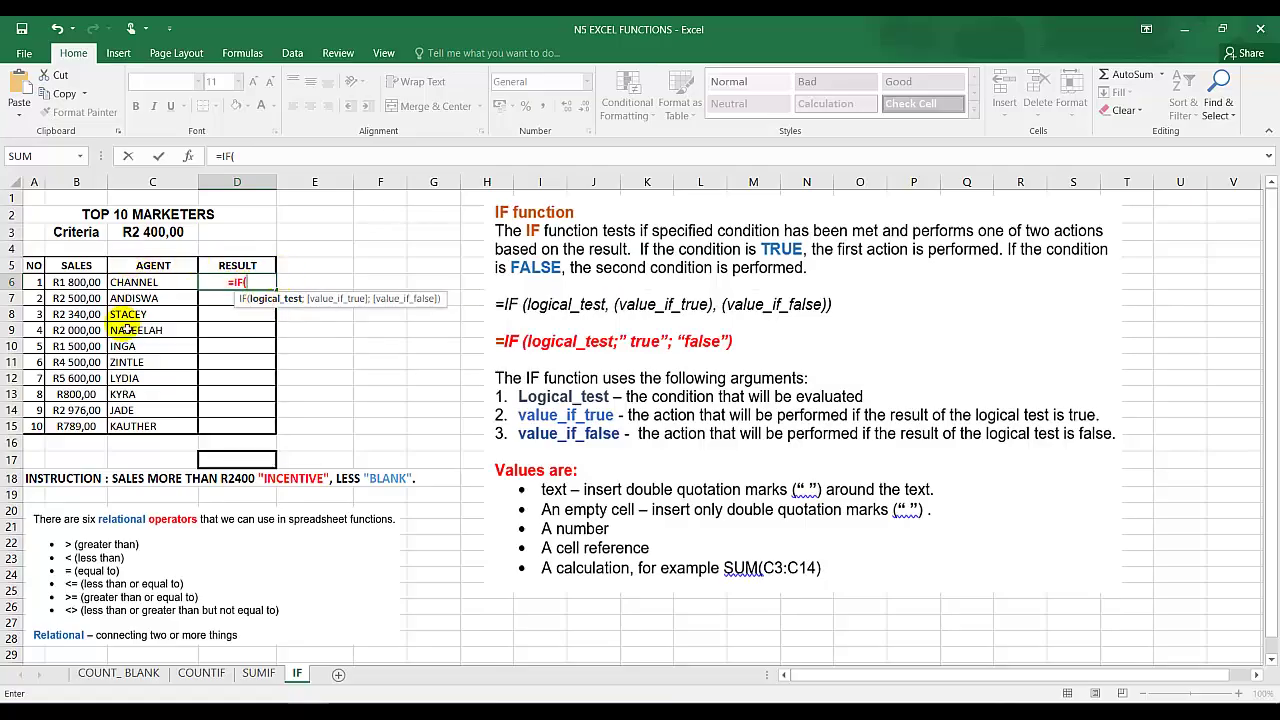
{"action": "left_click", "coordinate": [62, 286]}
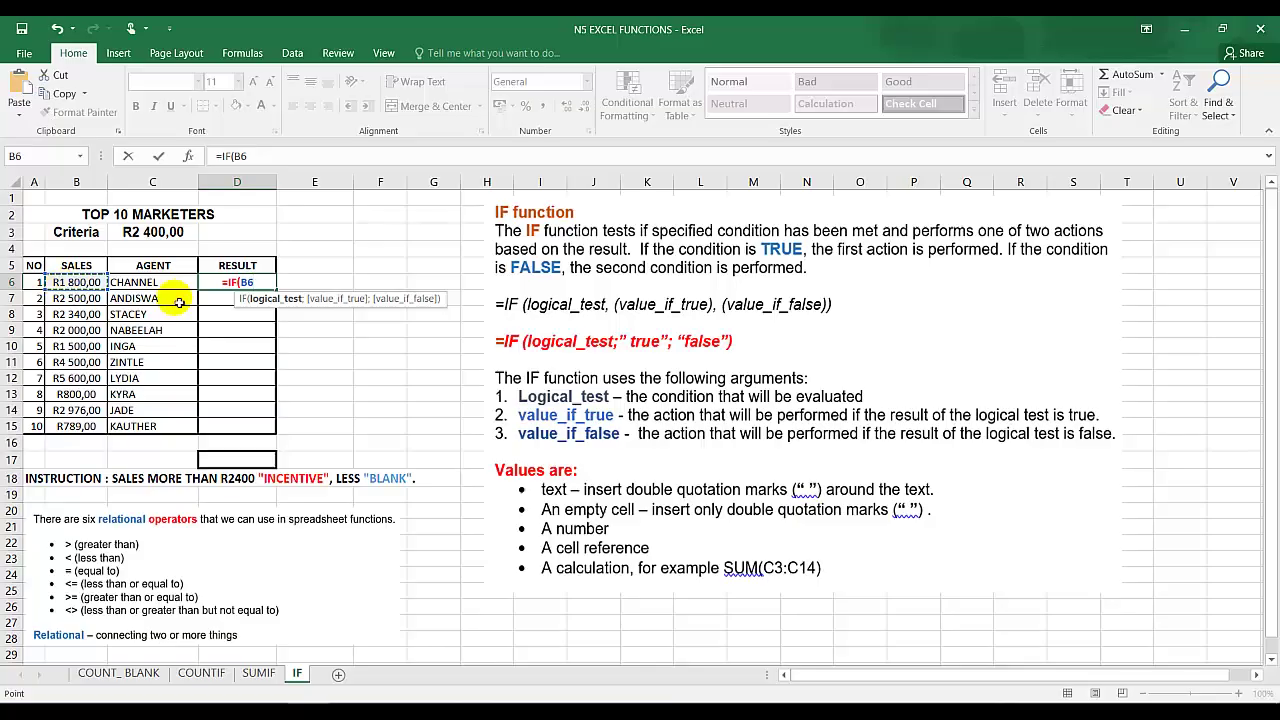
{"action": "type", "text": ">"}
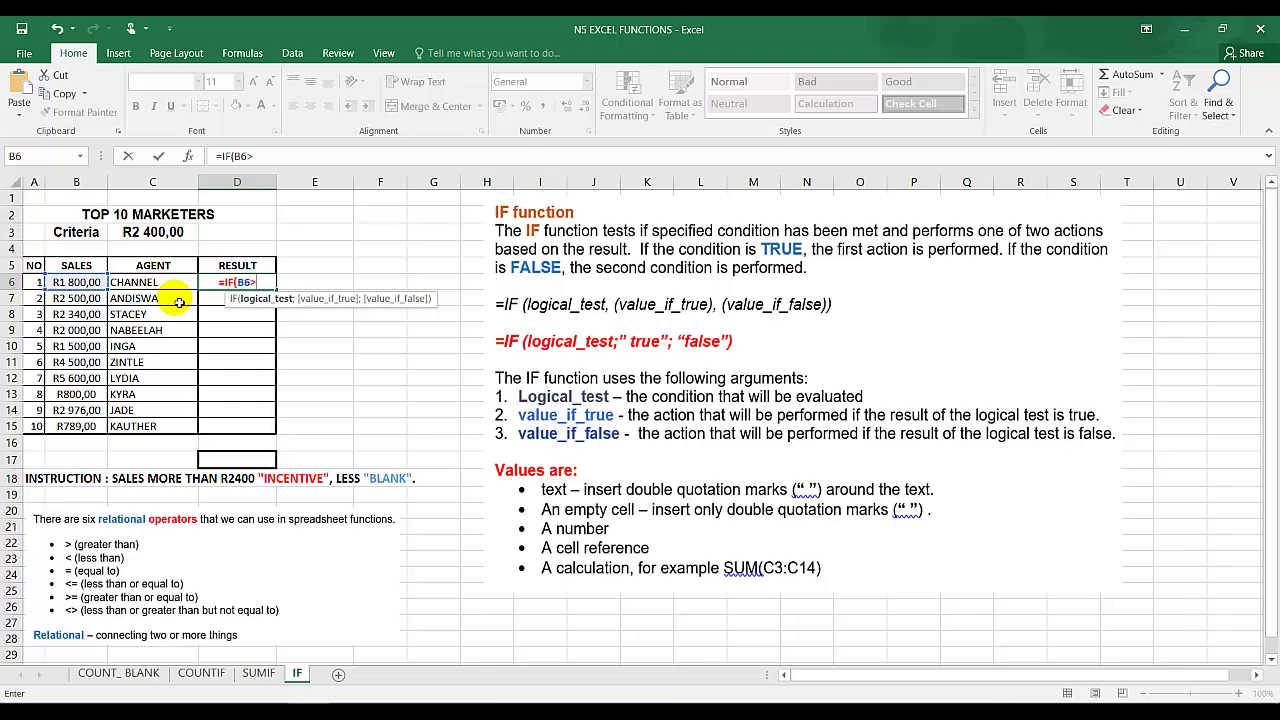
{"action": "type", "text": "2400"}
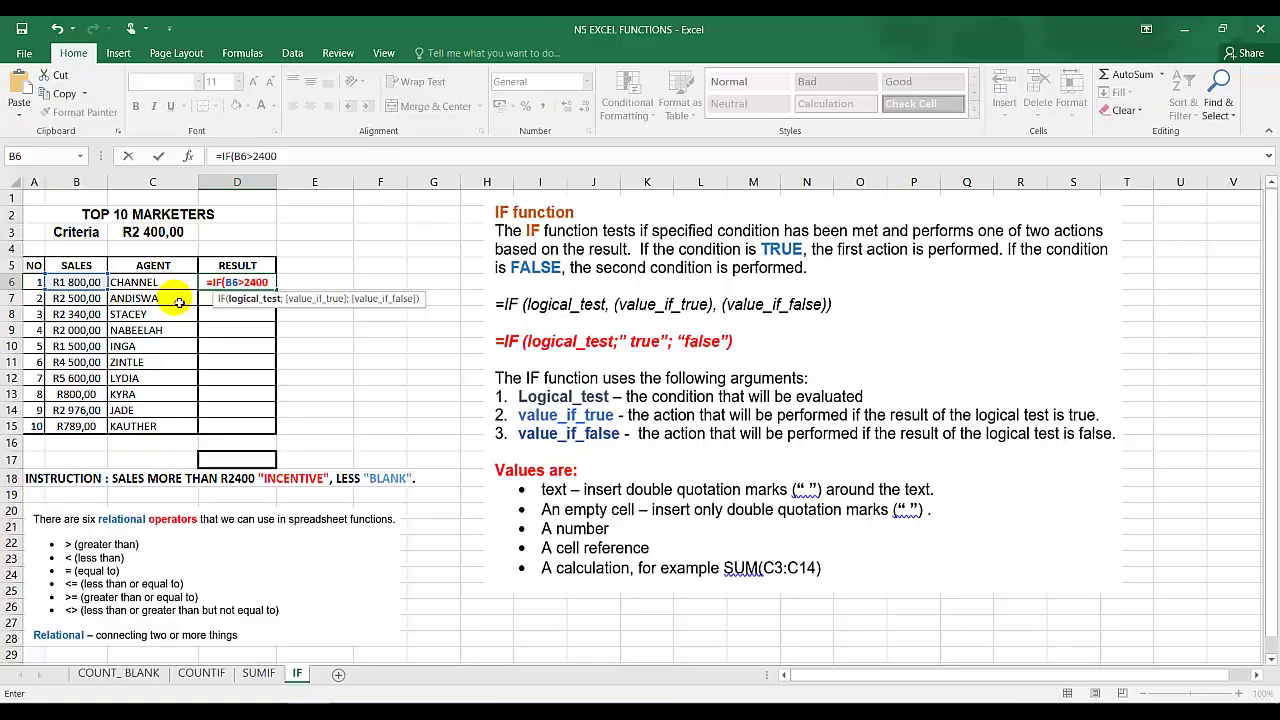
{"action": "type", "text": ";"}
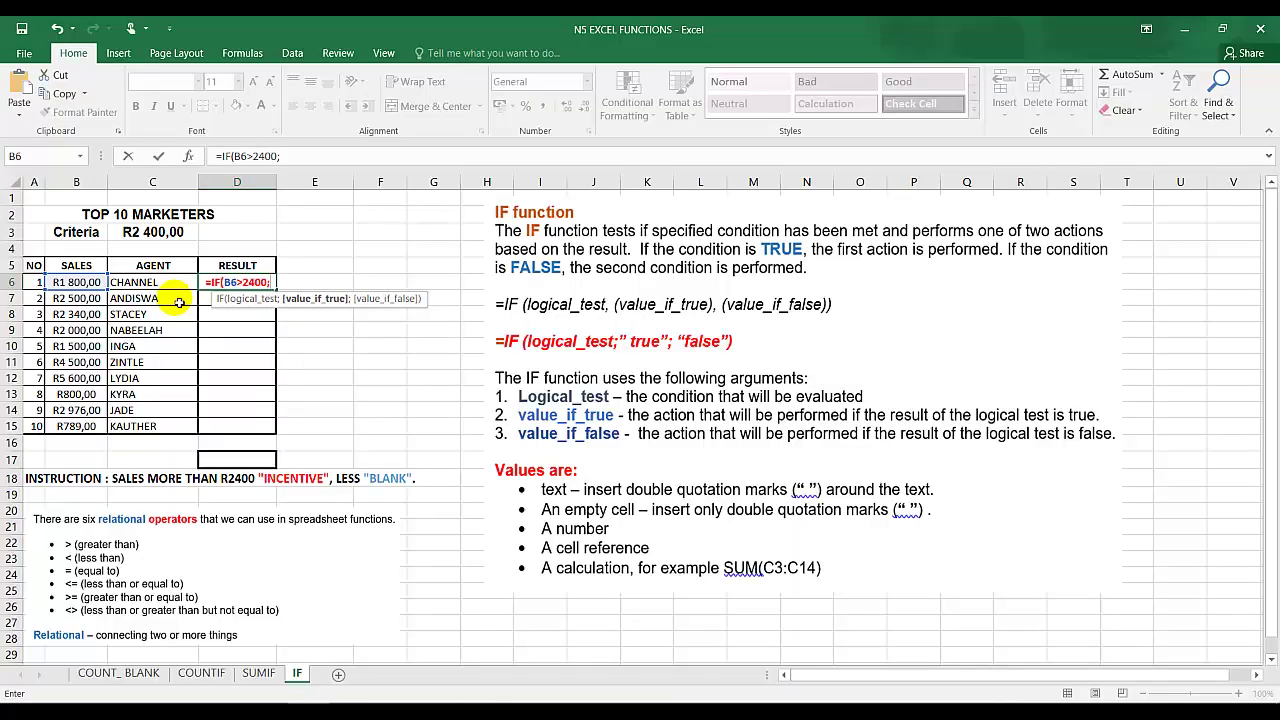
{"action": "type", "text": "\""}
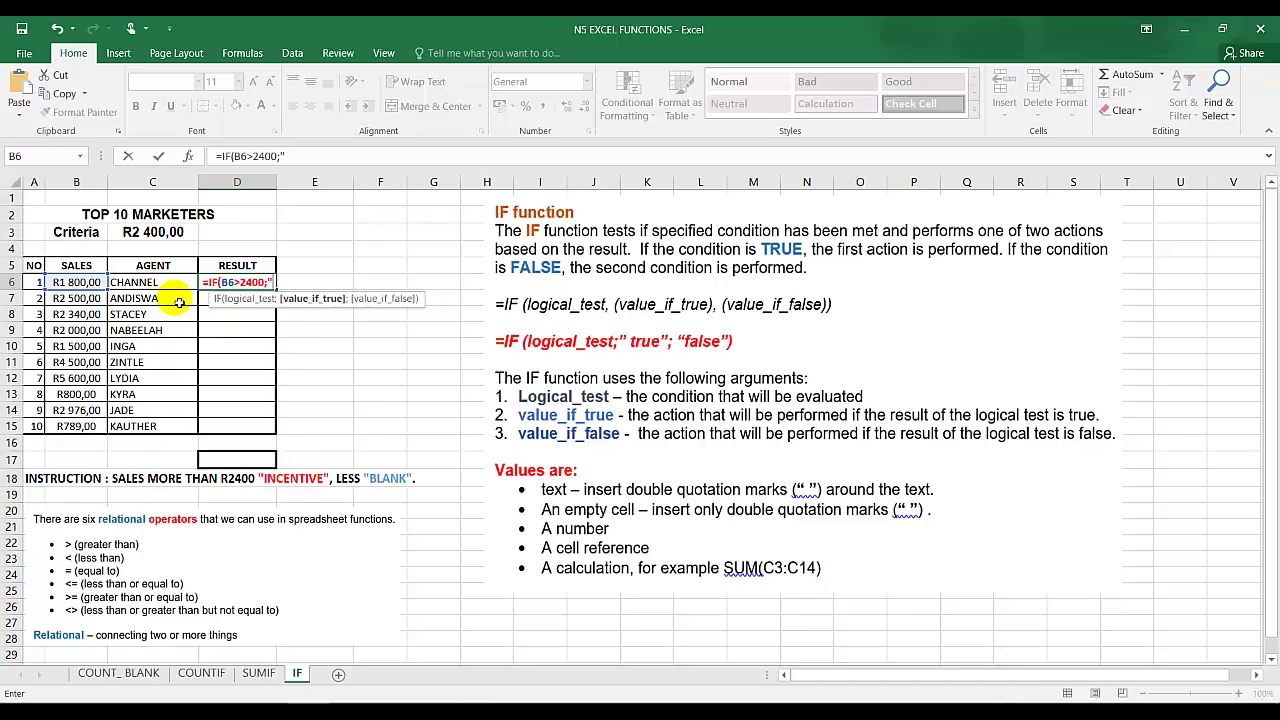
{"action": "type", "text": "INCENTIVE"}
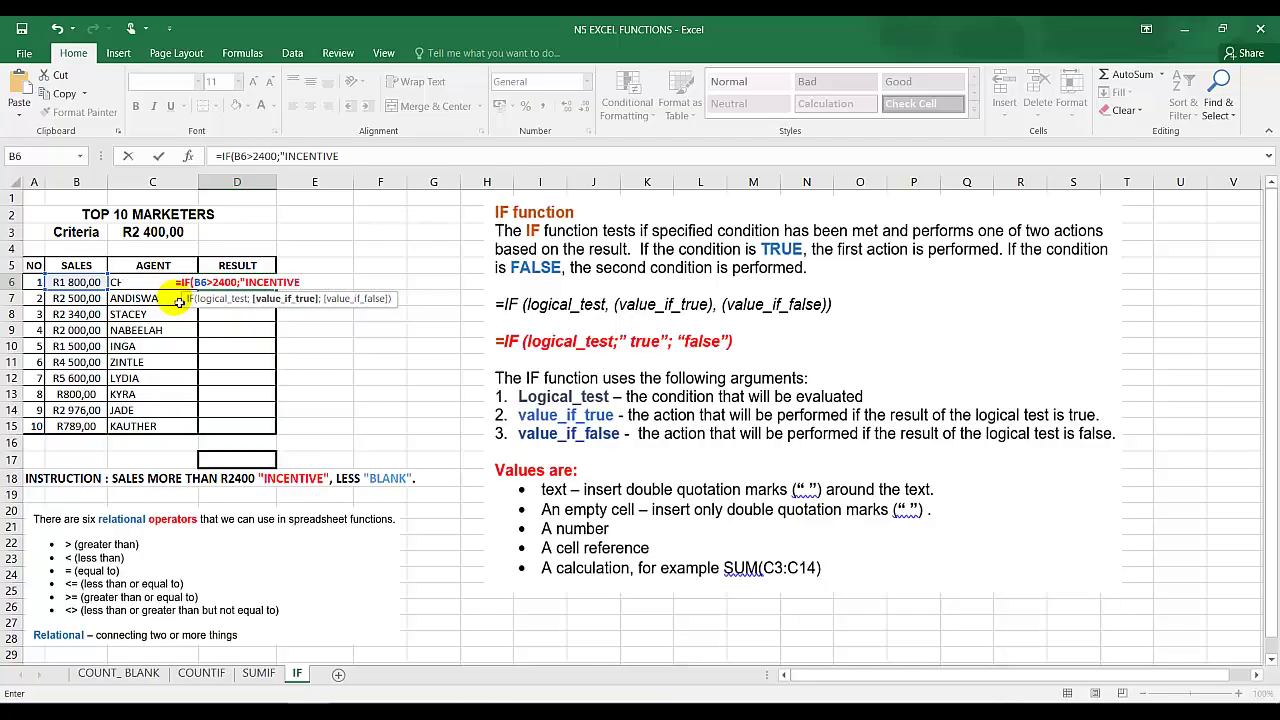
{"action": "type", "text": "\";"}
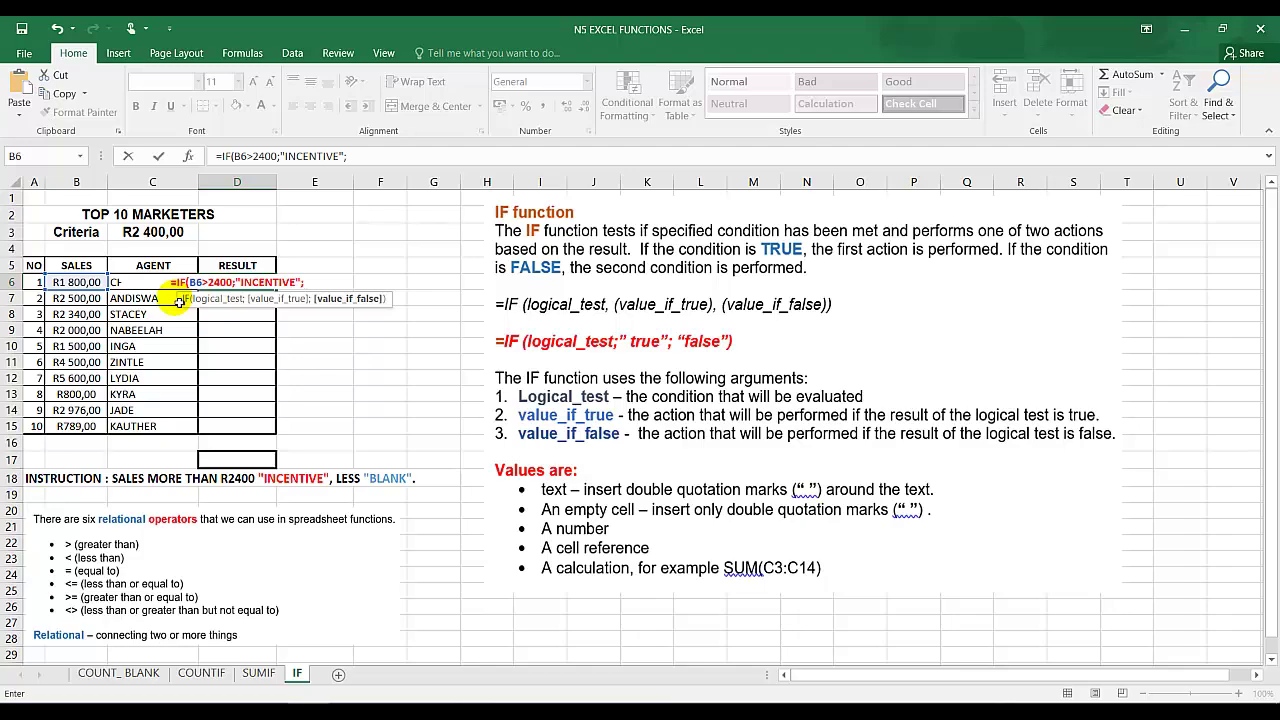
{"action": "type", "text": "\""}
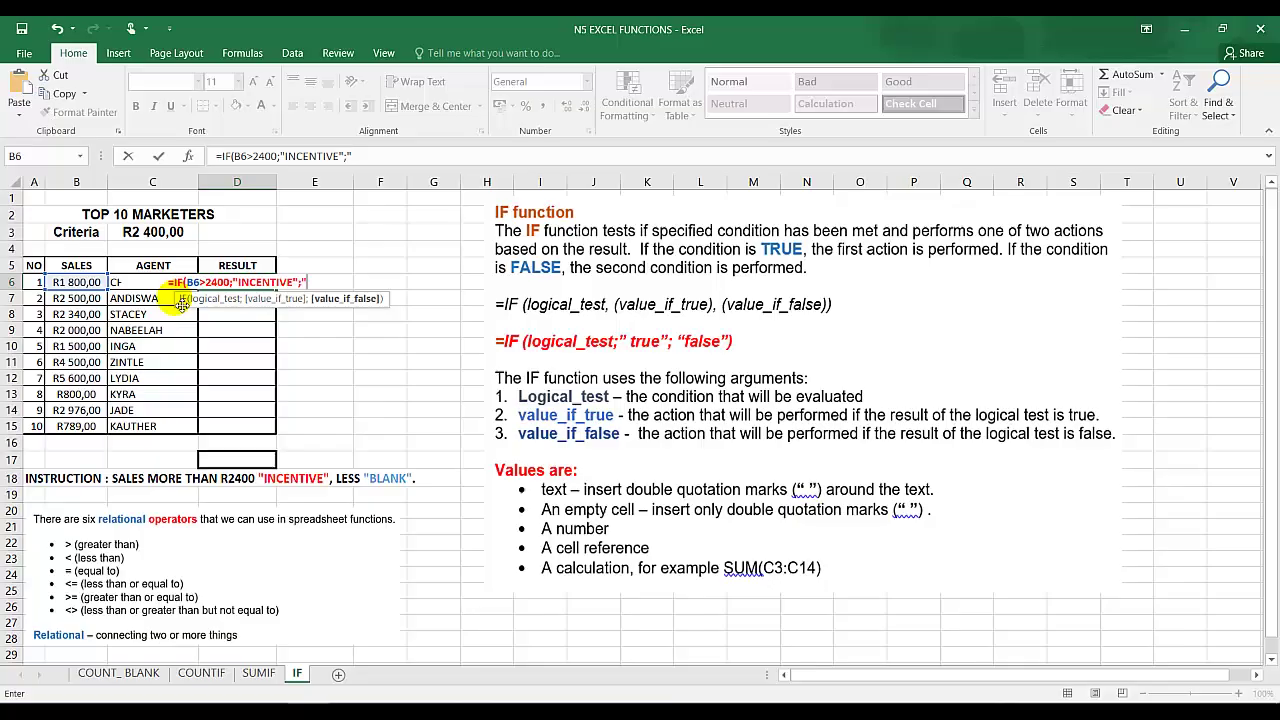
{"action": "type", "text": "\""}
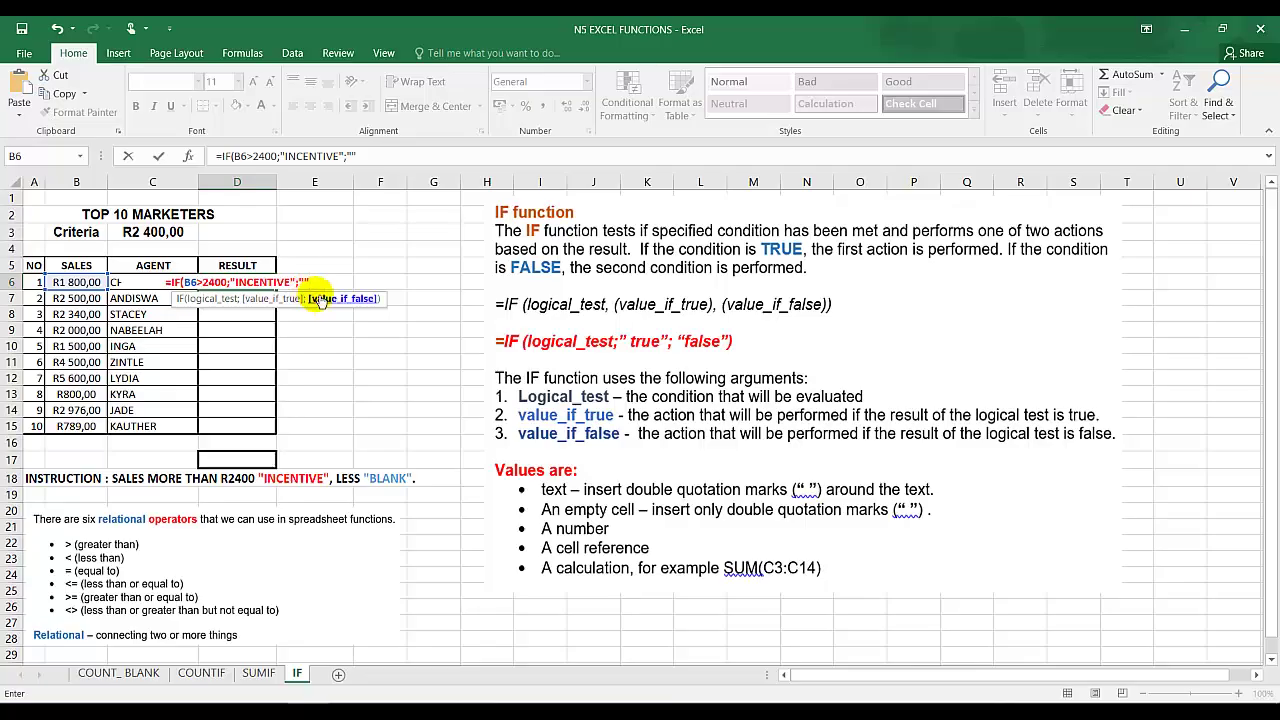
{"action": "type", "text": ")"}
{"action": "key", "text": "Return"}
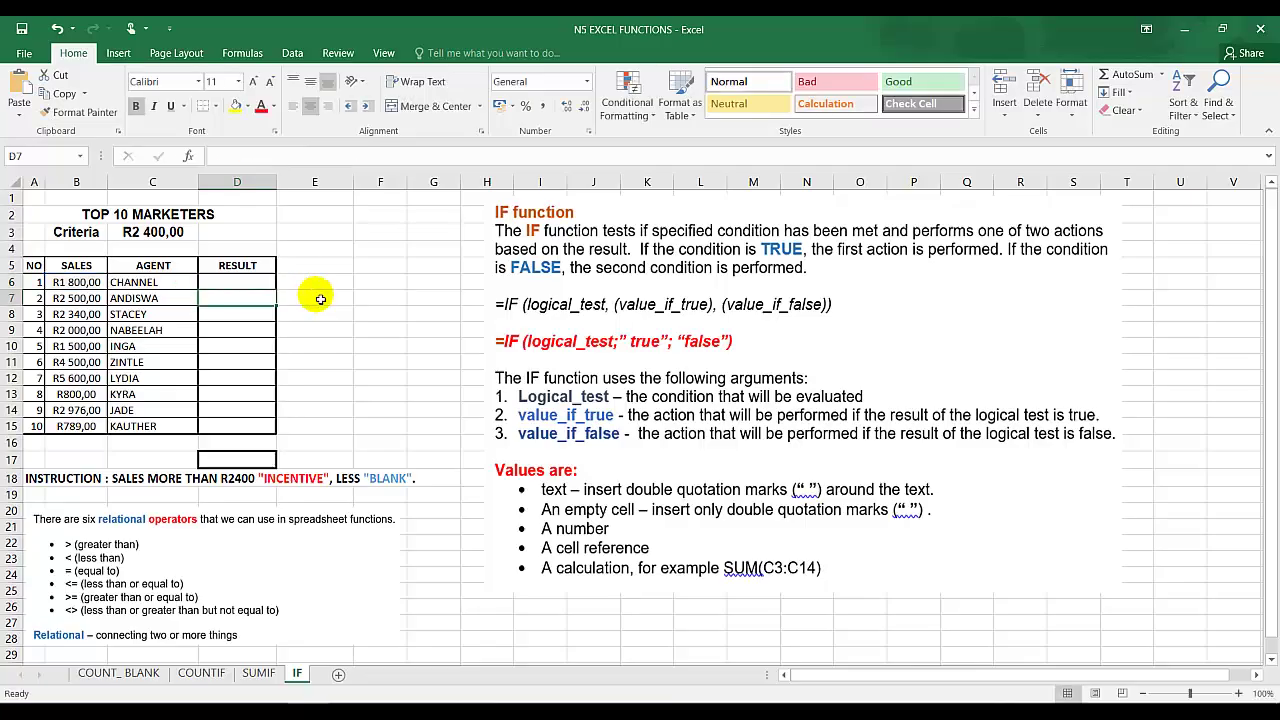
{"action": "left_click", "coordinate": [260, 284]}
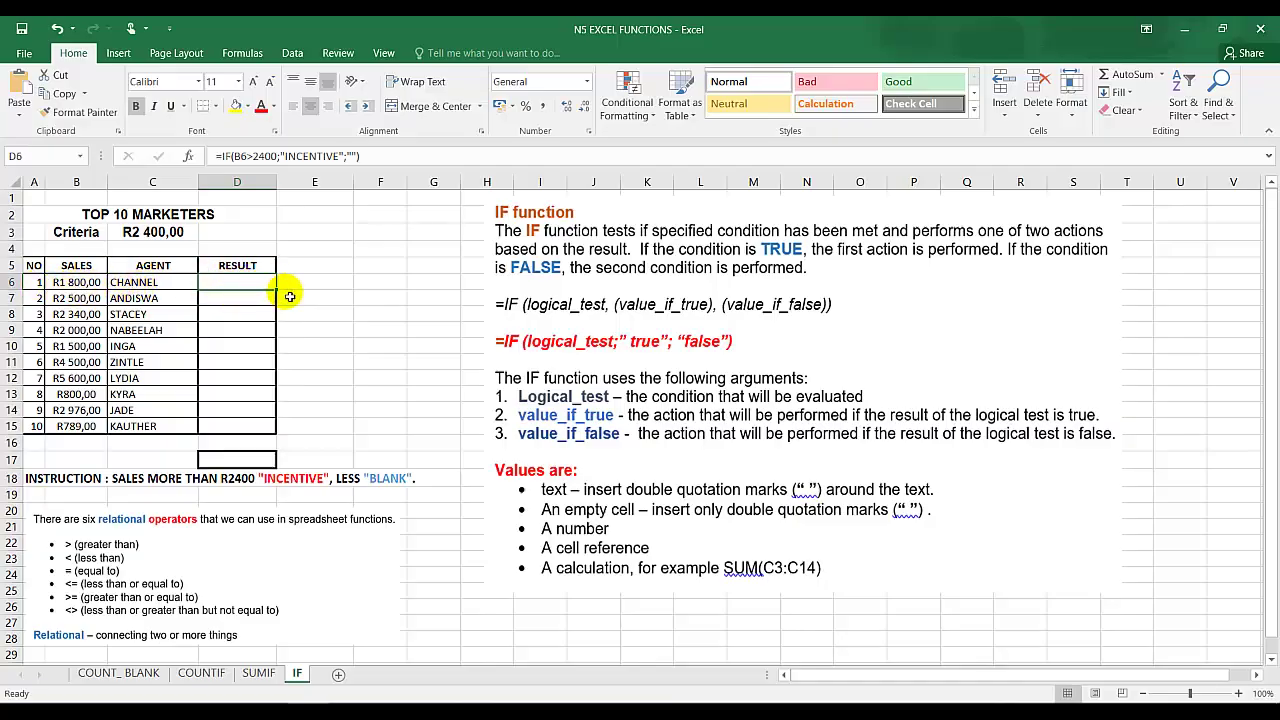
Step: Fill D6's IF formula down to D15 and spot-check the R5 600 and R2 976 results
{"action": "left_click_drag", "start_coordinate": [279, 291], "coordinate": [268, 430]}
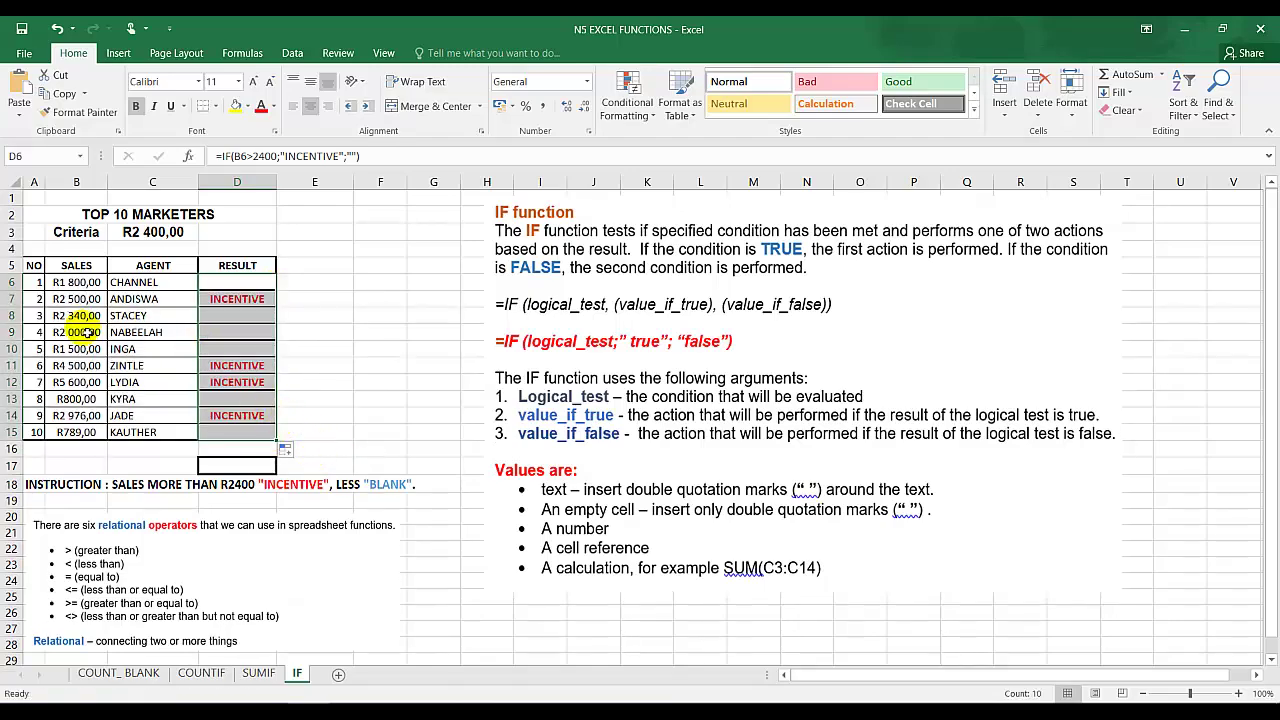
{"action": "left_click", "coordinate": [152, 299]}
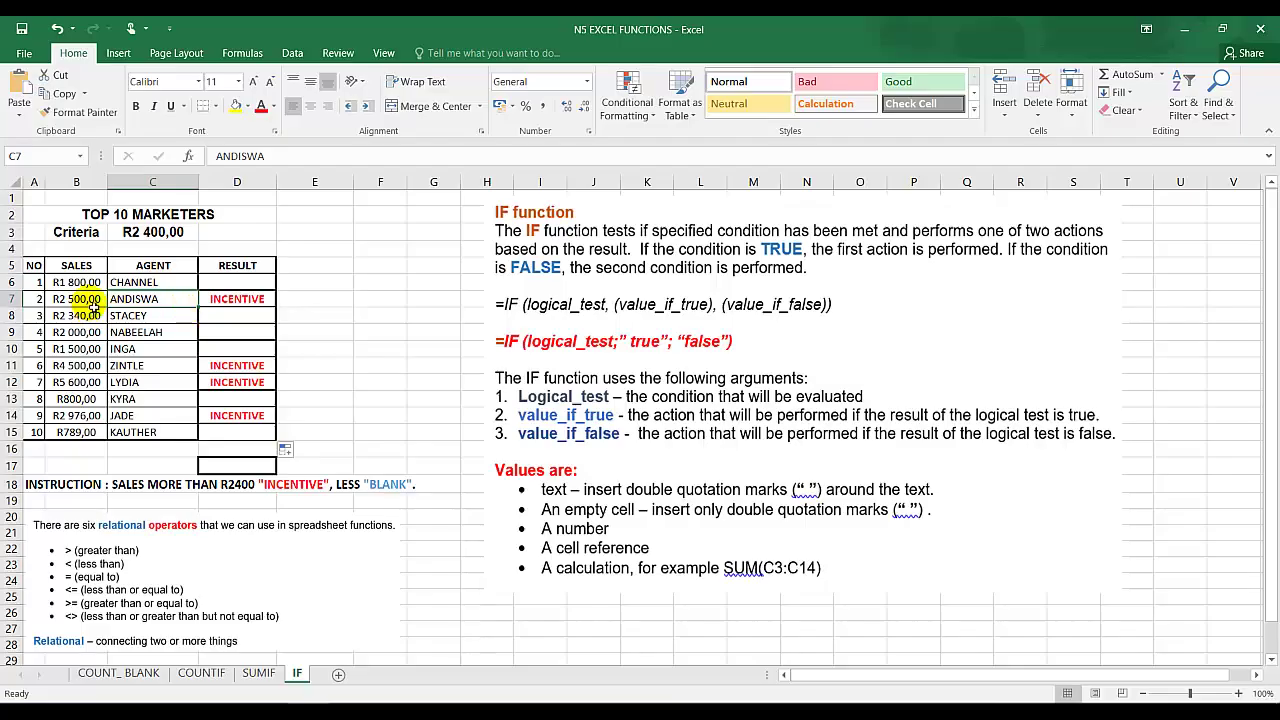
{"action": "left_click", "coordinate": [88, 382]}
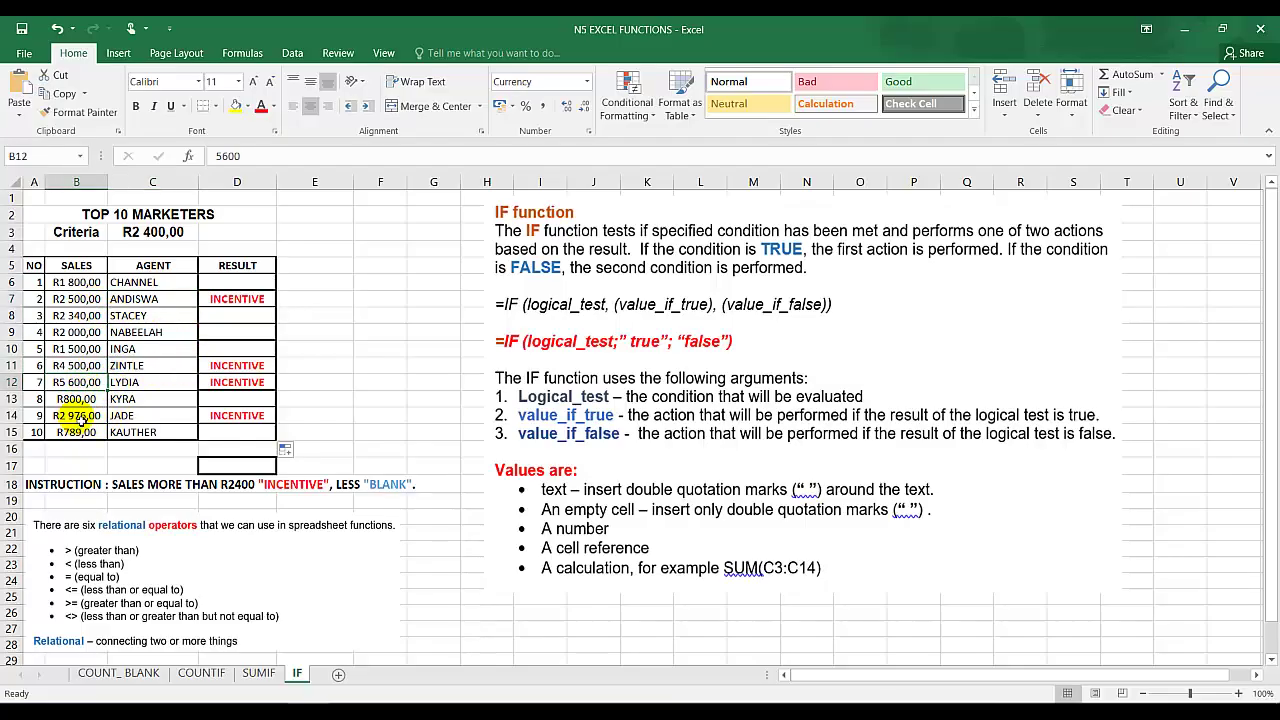
{"action": "left_click", "coordinate": [78, 415]}
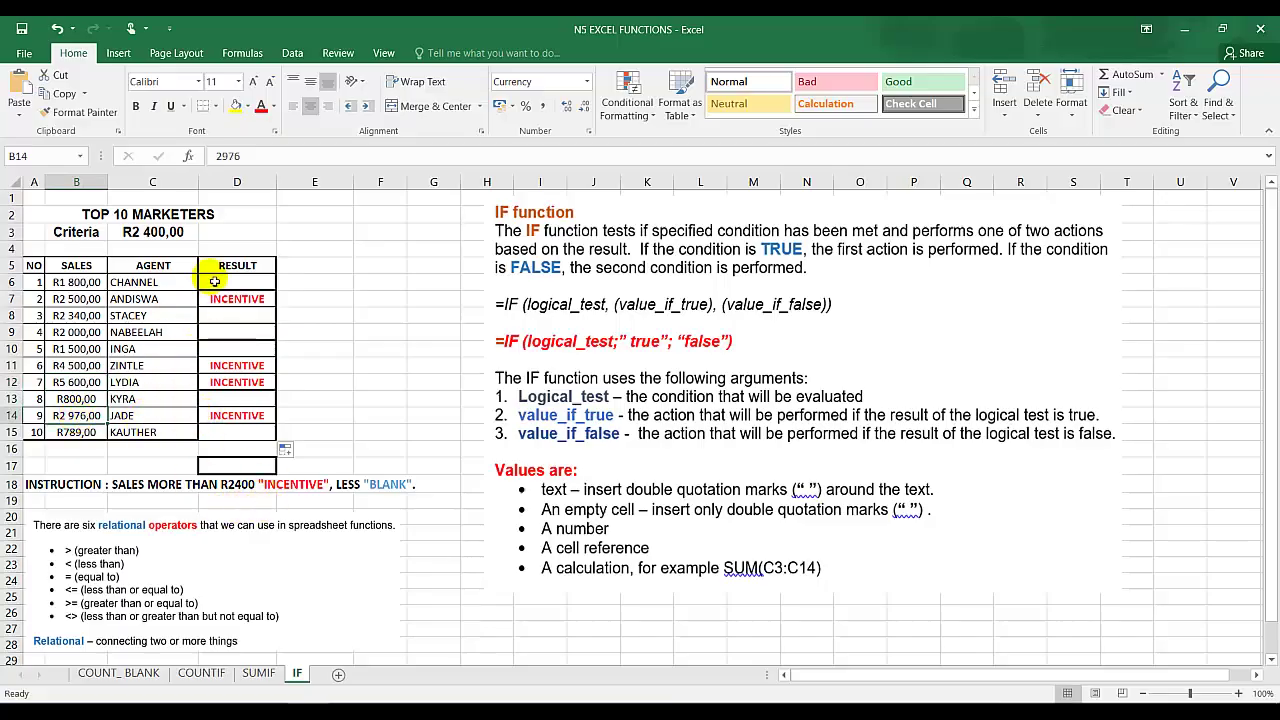
{"action": "left_click", "coordinate": [299, 288]}
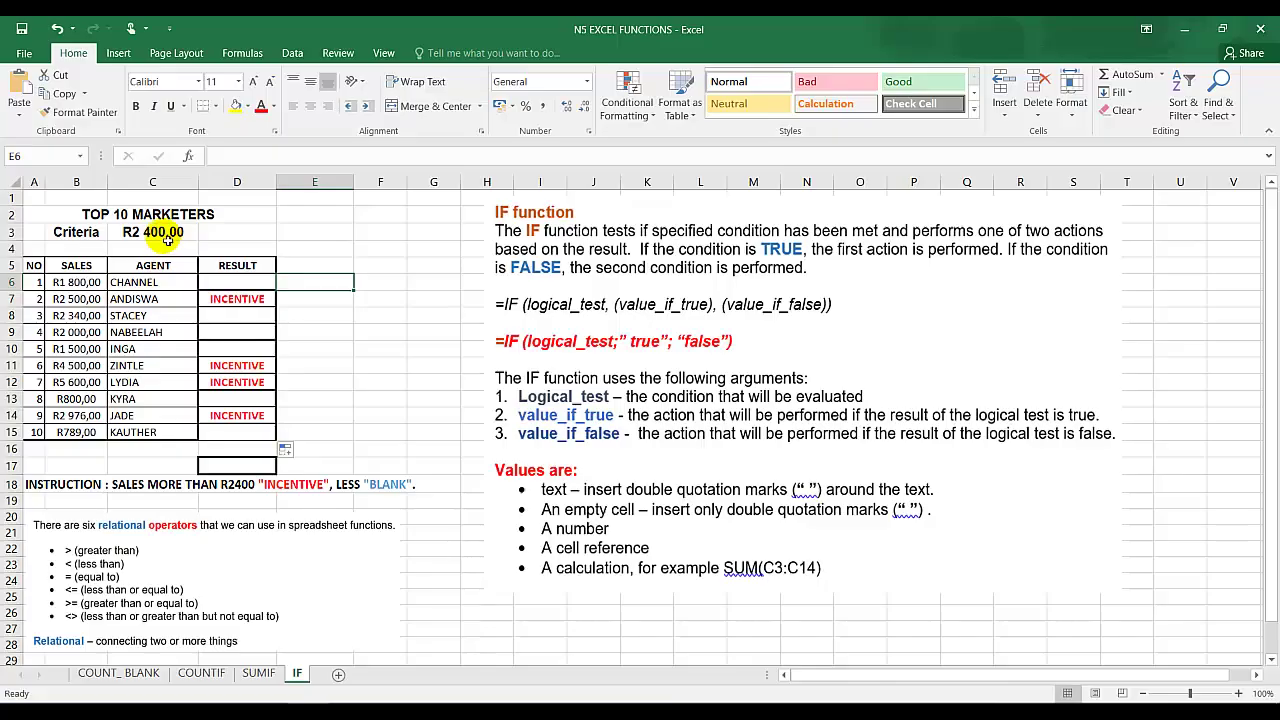
Step: Start an IF formula in E6 testing B6 against the absolute criteria cell $C$3 for "INCENTIVE"
{"action": "type", "text": "="}
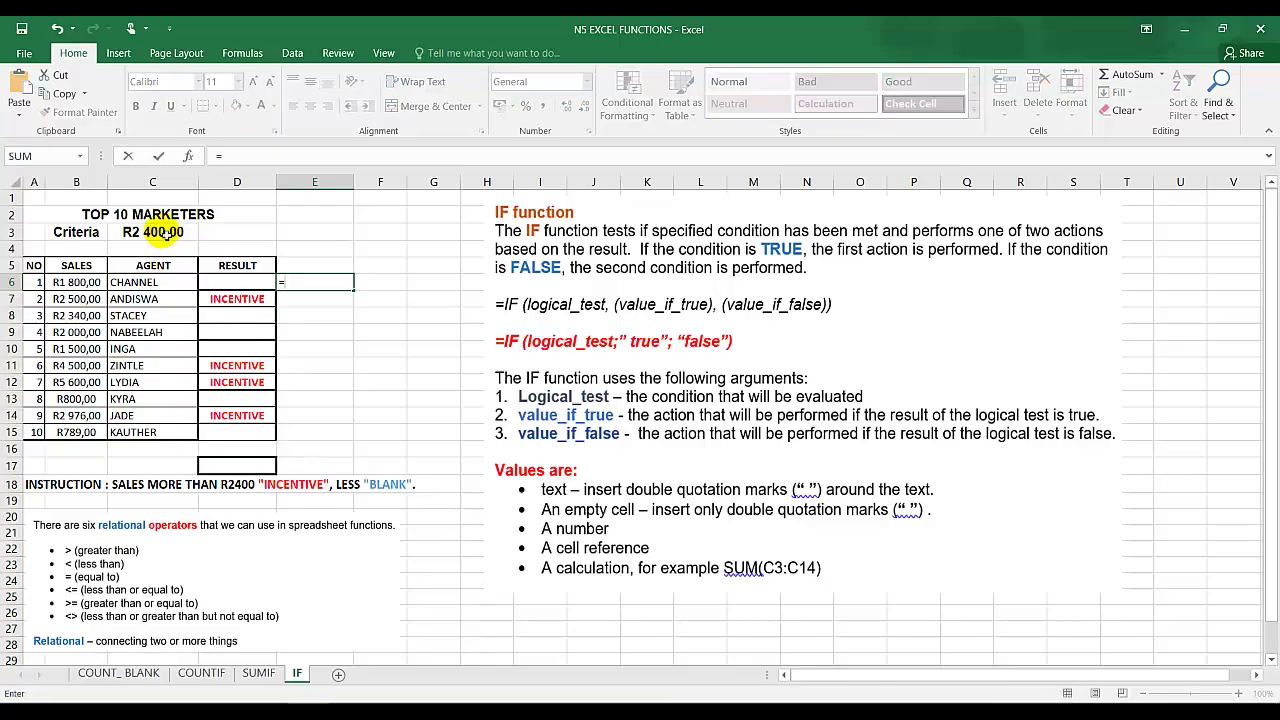
{"action": "type", "text": "IF("}
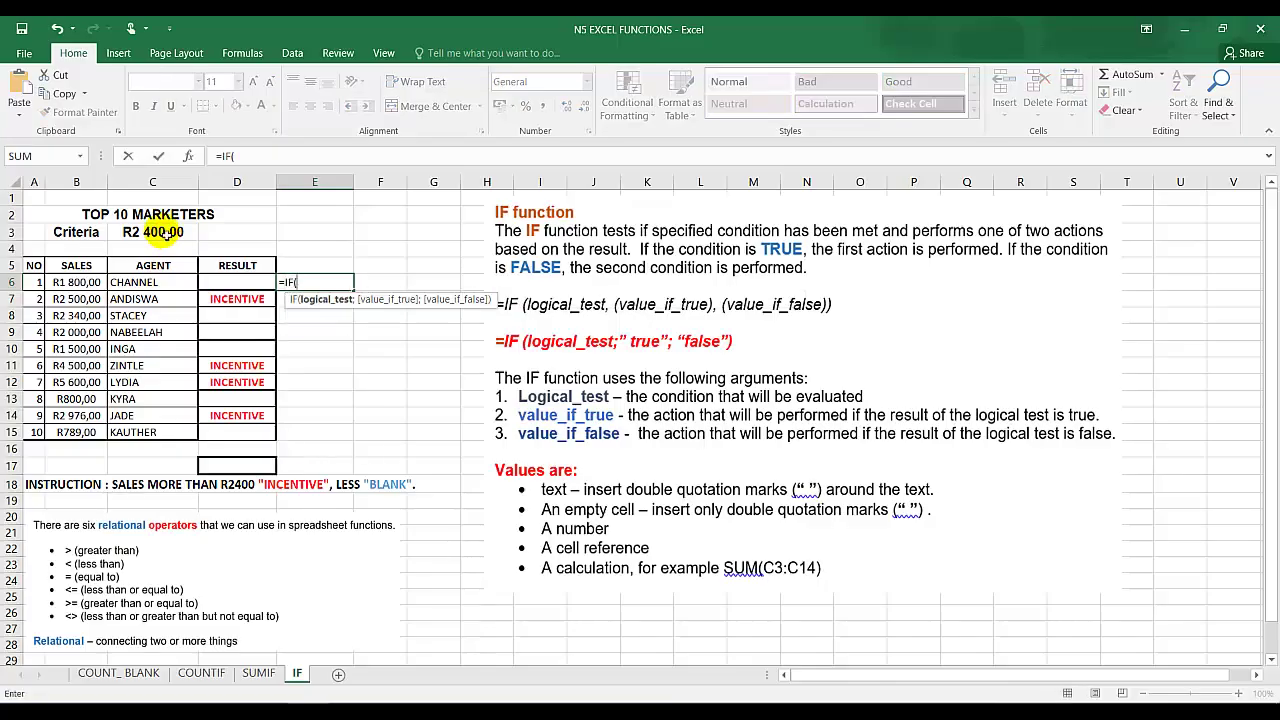
{"action": "left_click", "coordinate": [78, 282]}
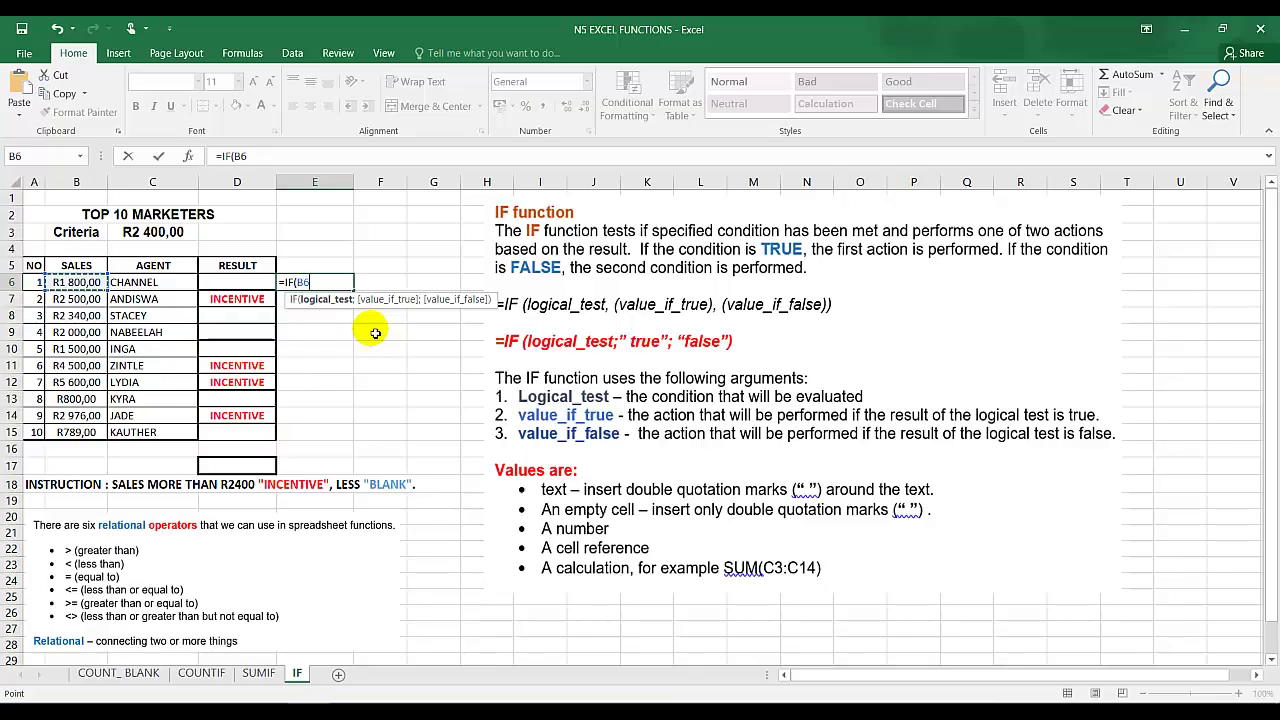
{"action": "type", "text": ">"}
{"action": "left_click", "coordinate": [145, 236]}
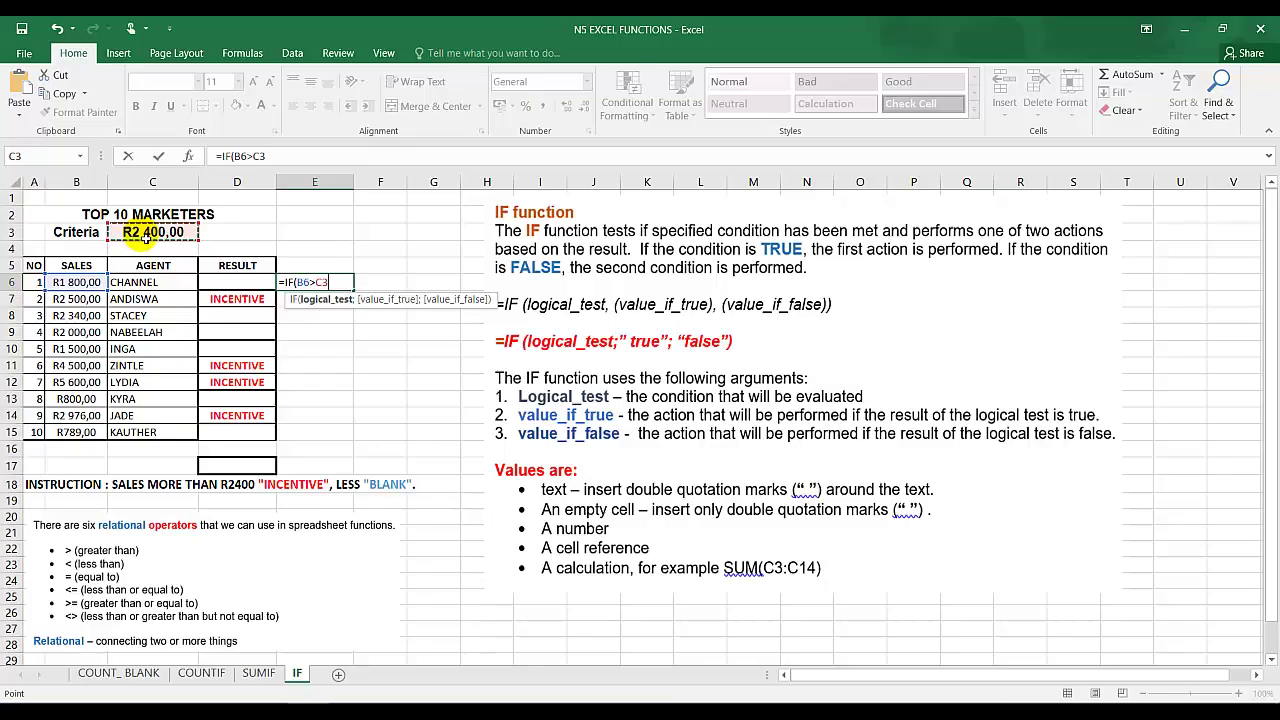
{"action": "key", "text": "F4"}
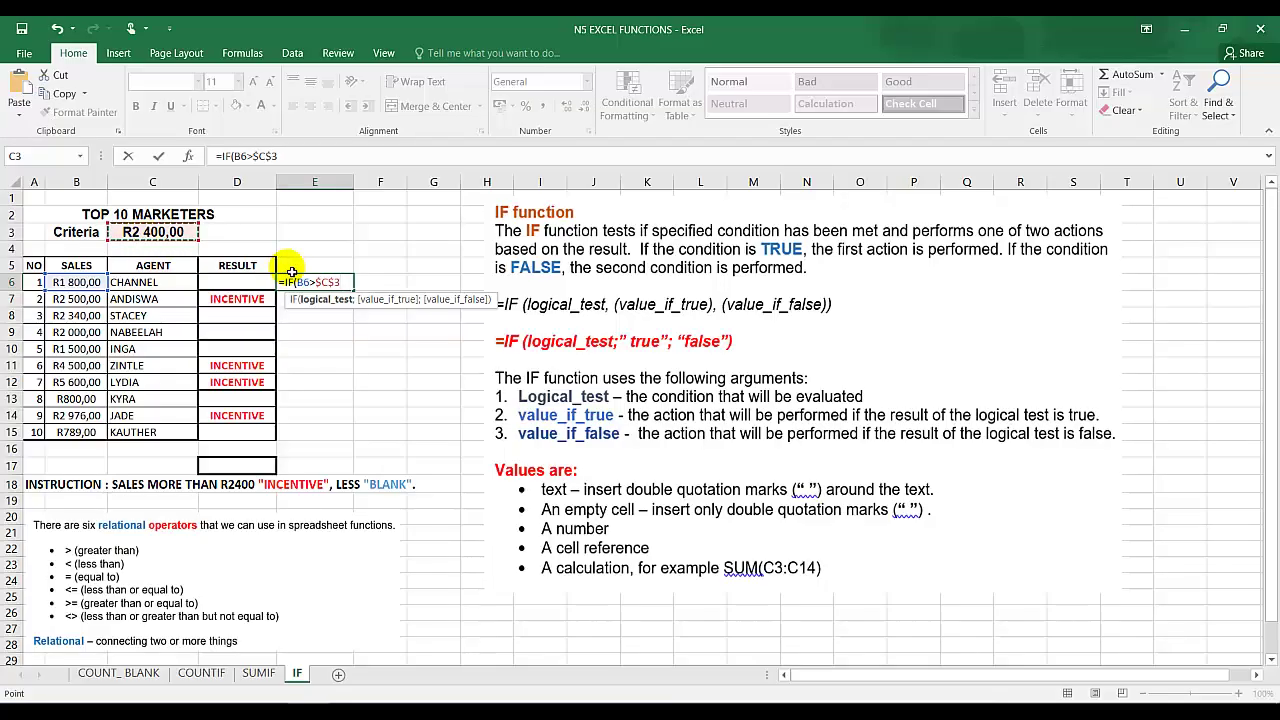
{"action": "type", "text": ";"}
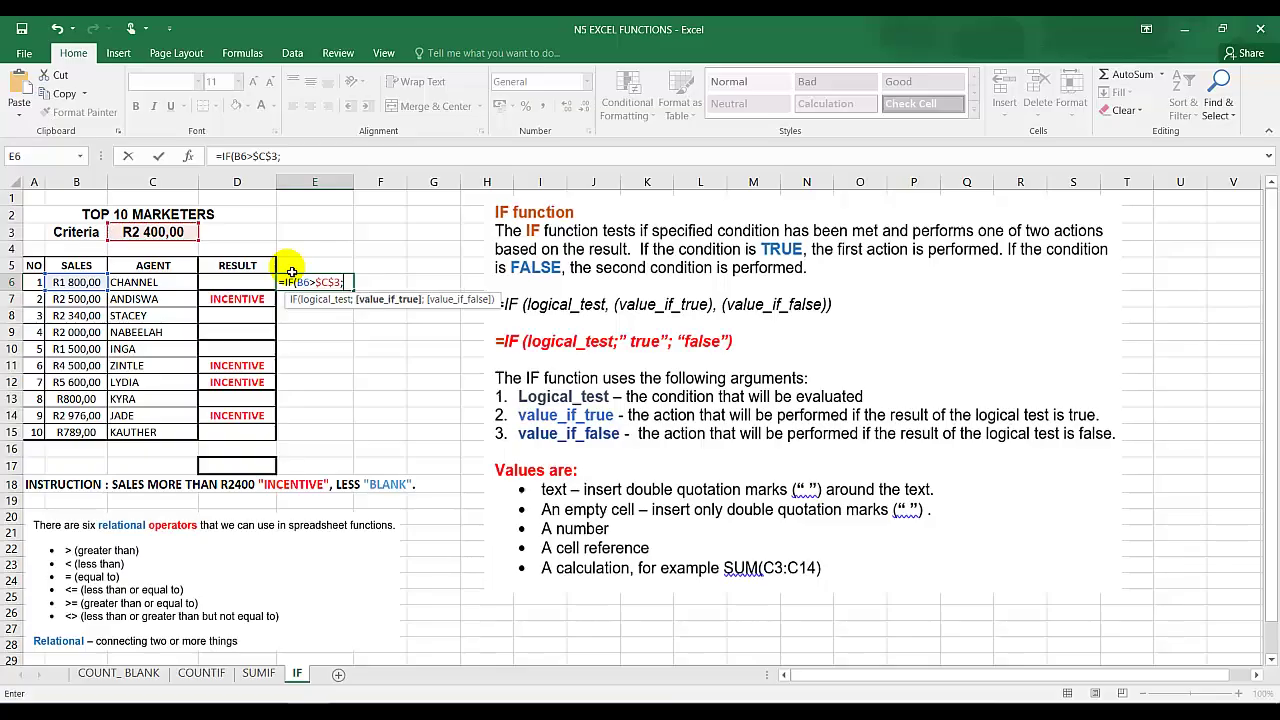
{"action": "type", "text": "\"INCENTIVE"}
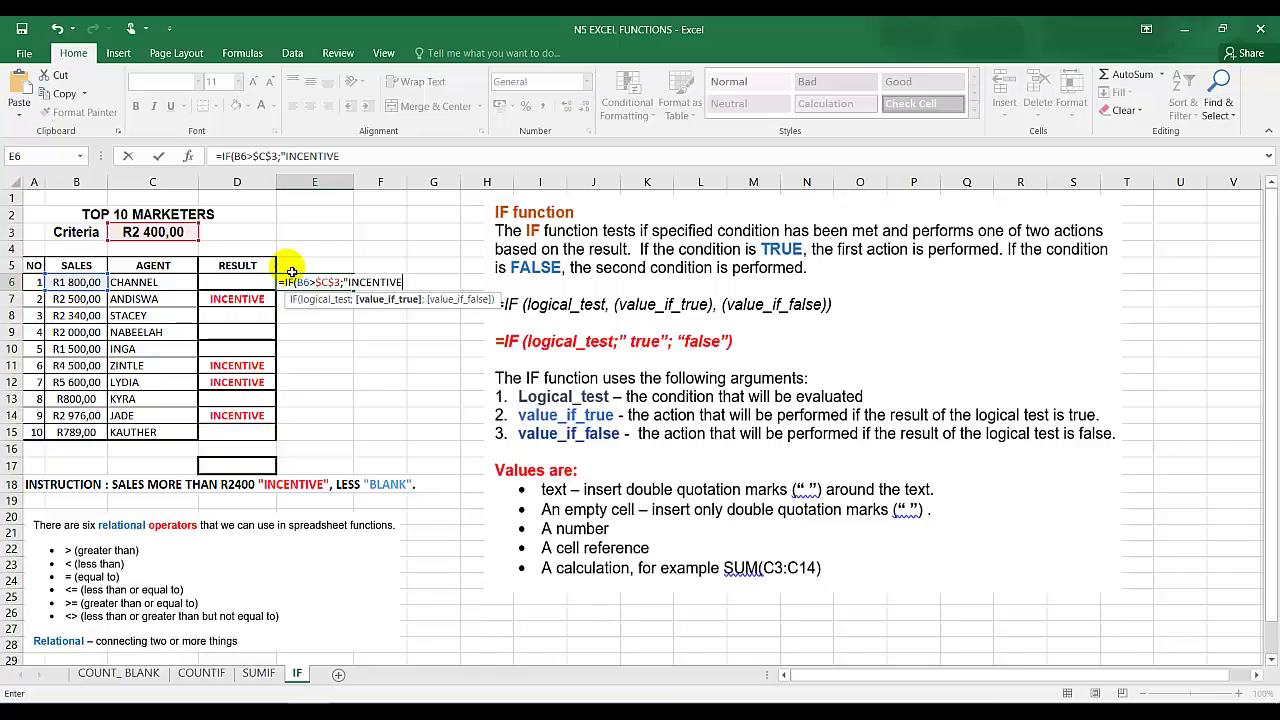
{"action": "type", "text": ";"}
{"action": "type", "text": "\";\"\""}
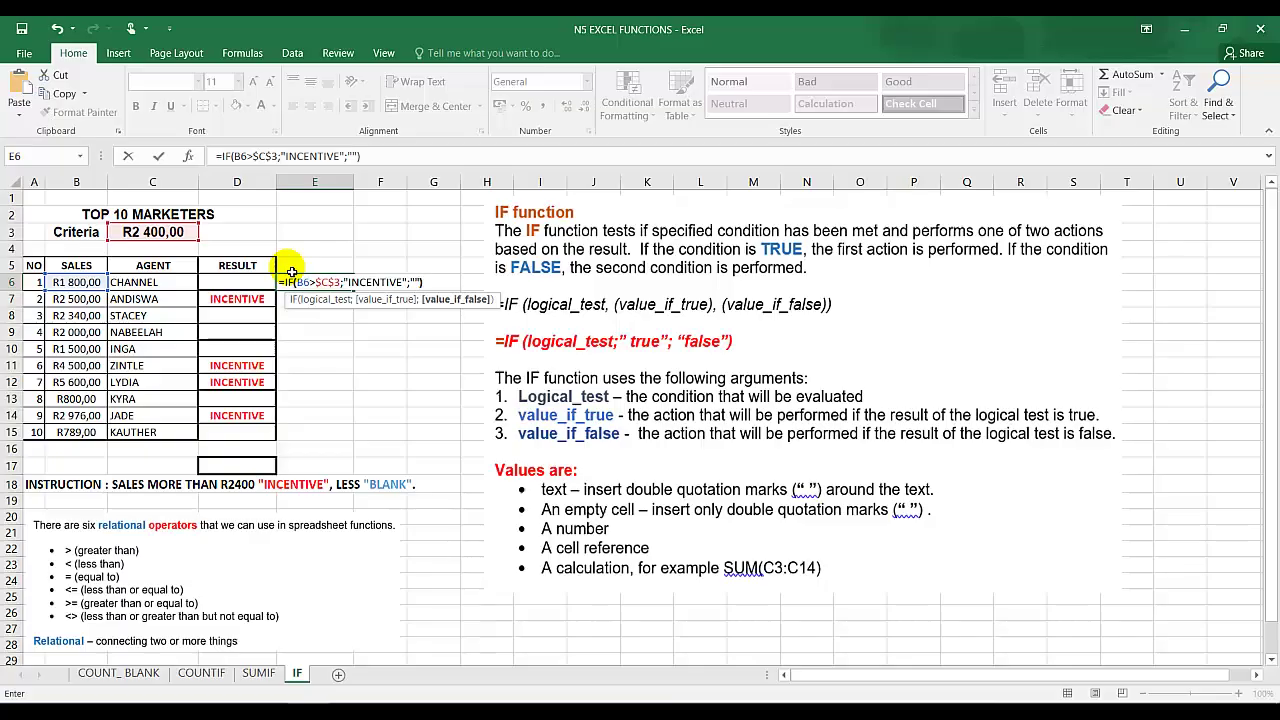
Step: Confirm E6's formula, fill it down to E15, then delete the E6:E15 results
{"action": "key", "text": "Return"}
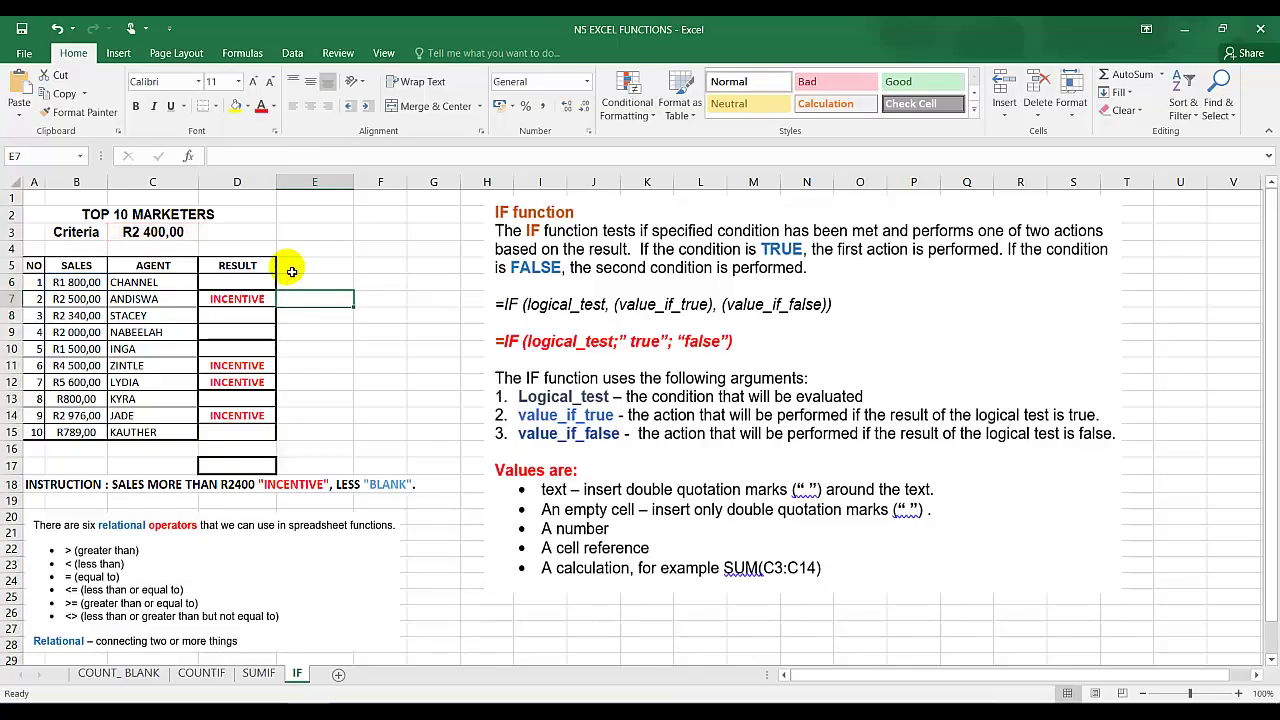
{"action": "left_click", "coordinate": [332, 283]}
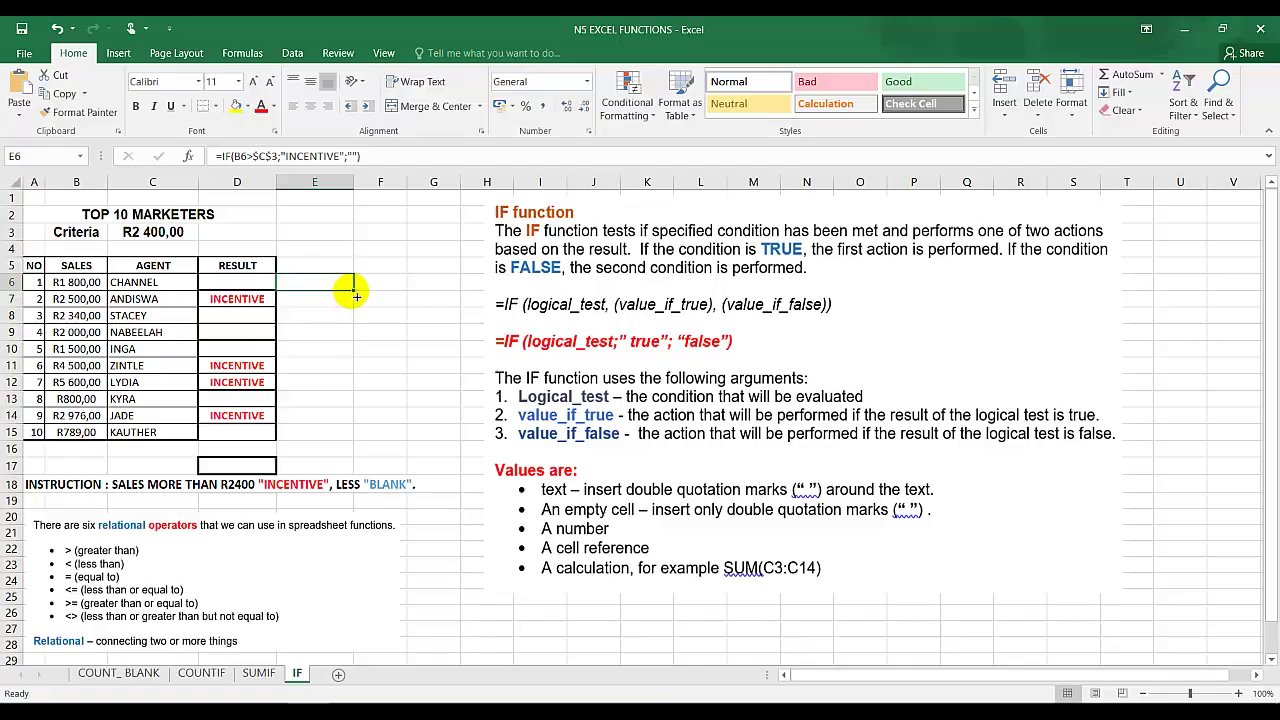
{"action": "left_click_drag", "start_coordinate": [356, 295], "coordinate": [352, 445]}
{"action": "left_click", "coordinate": [327, 290]}
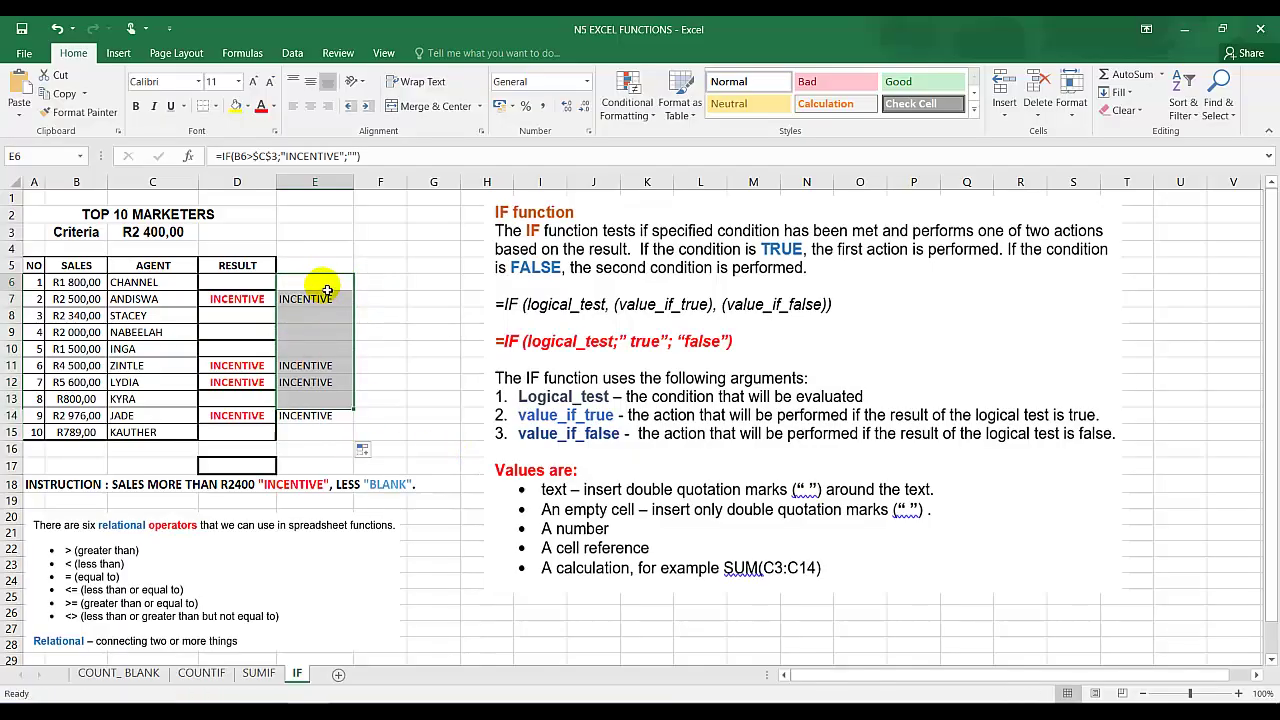
{"action": "left_click_drag", "start_coordinate": [300, 282], "coordinate": [314, 433]}
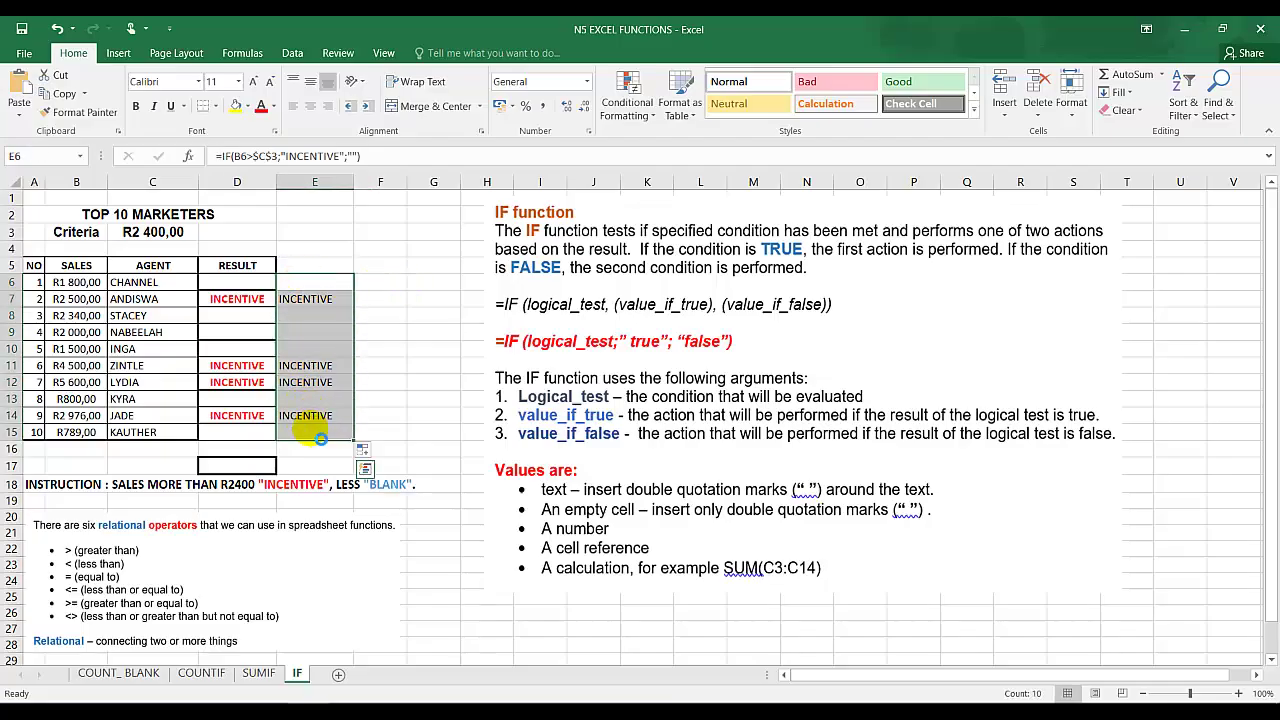
{"action": "key", "text": "Delete"}
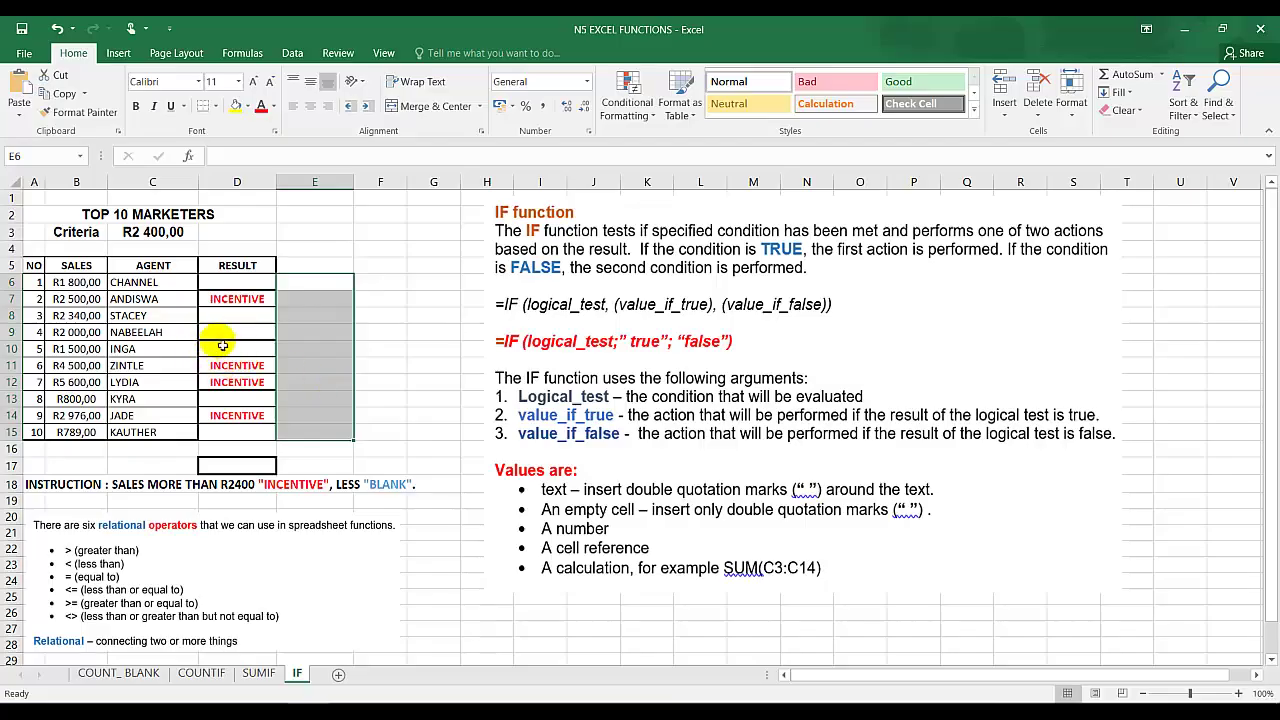
Step: Enter =IF(B6>$C$3;"INCENTIVE";"NO INCENTIVE") in E6, showing NO INCENTIVE for R1 800
{"action": "left_click", "coordinate": [326, 289]}
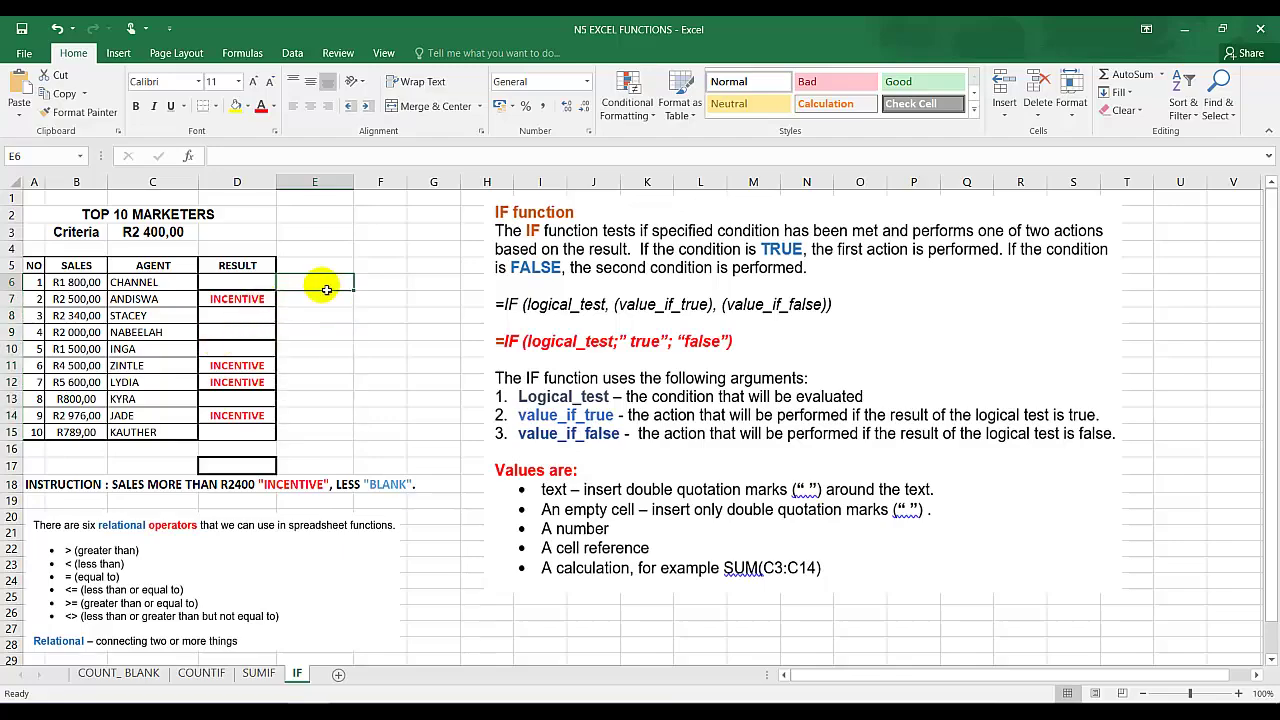
{"action": "type", "text": "="}
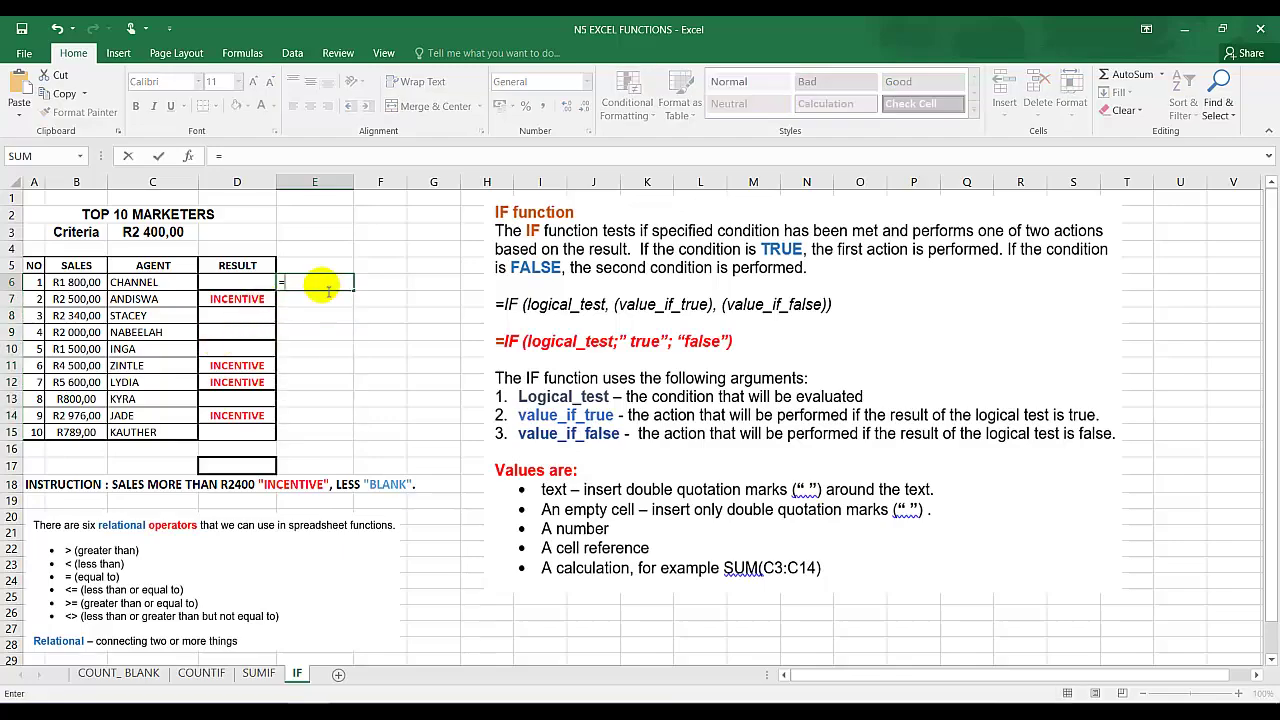
{"action": "type", "text": "IF("}
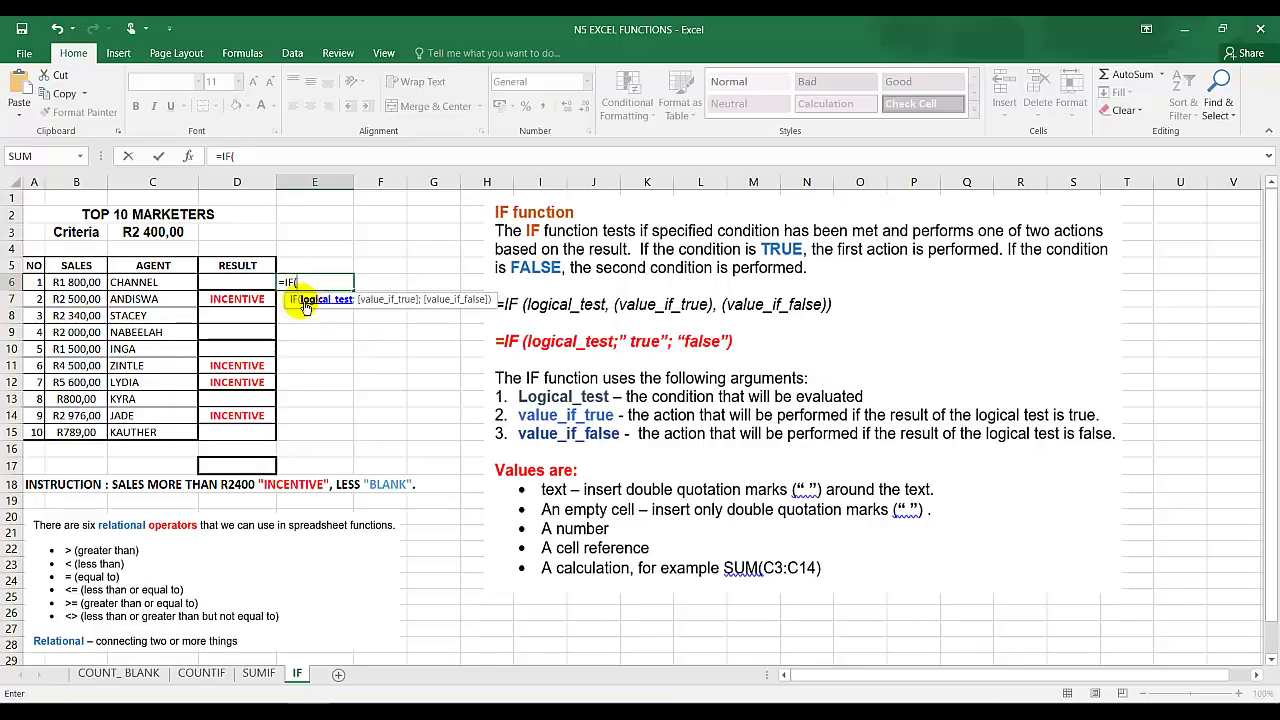
{"action": "left_click", "coordinate": [88, 286]}
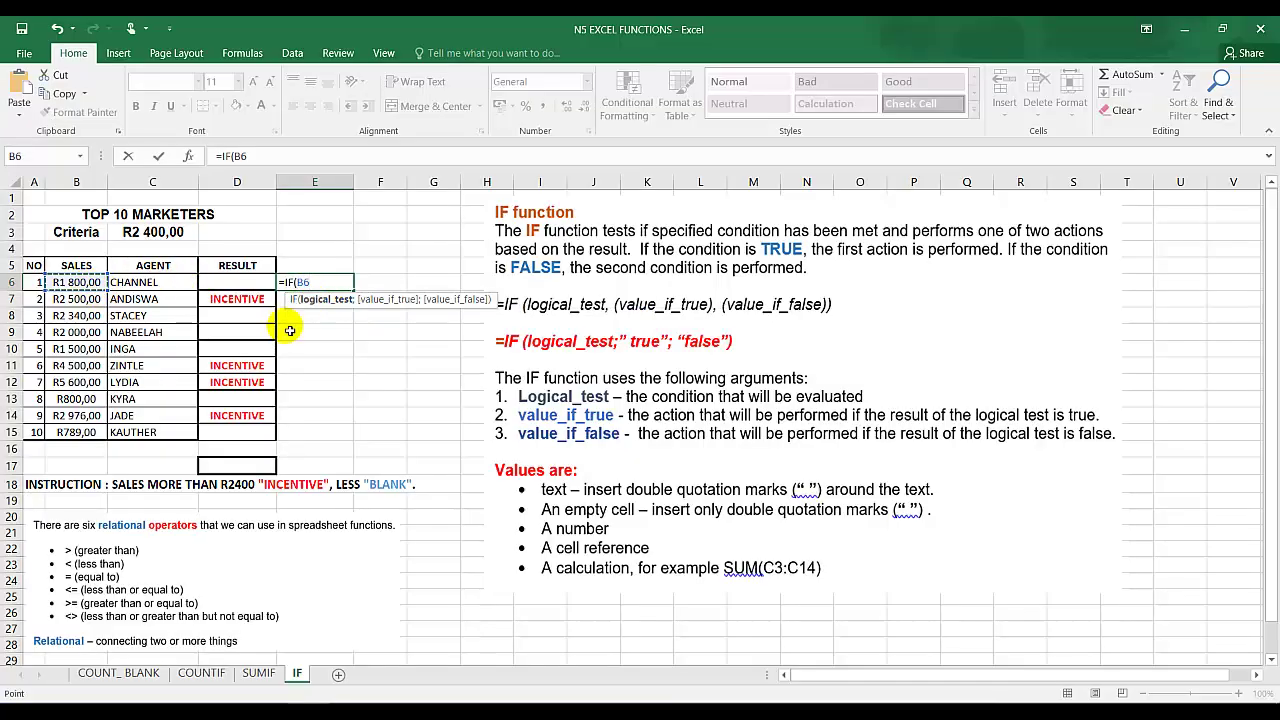
{"action": "type", "text": ">"}
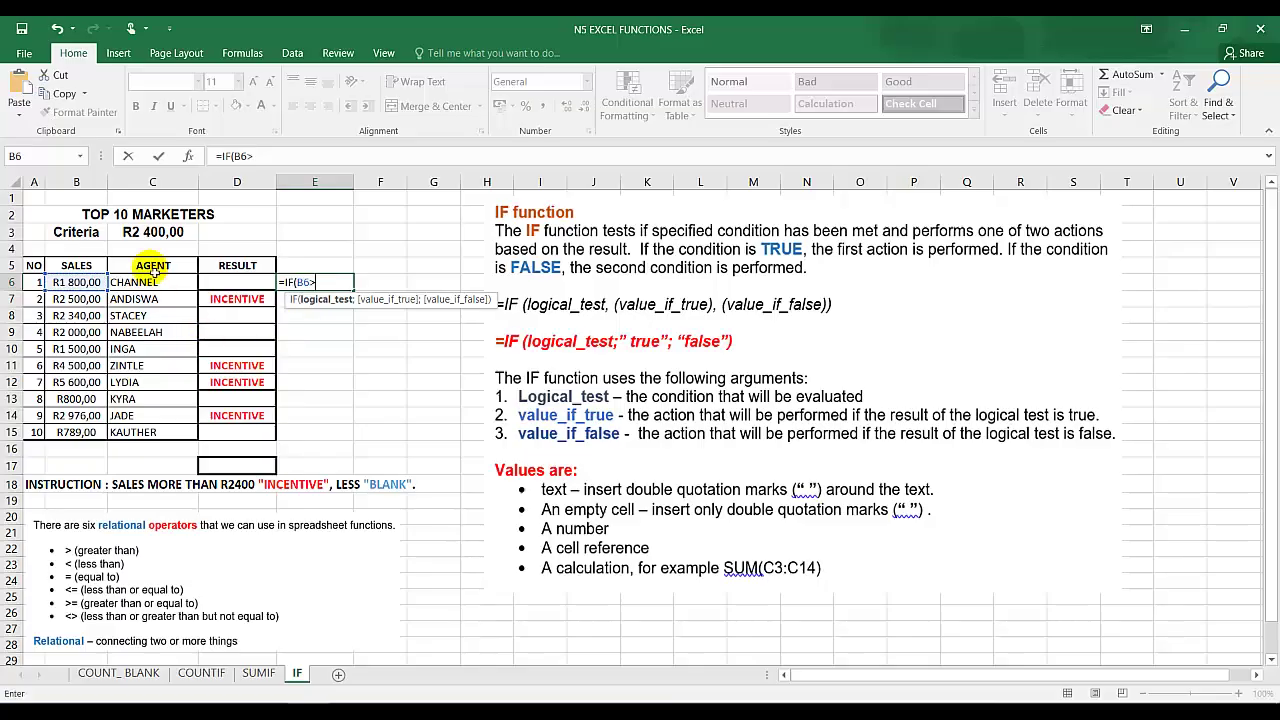
{"action": "left_click", "coordinate": [161, 239]}
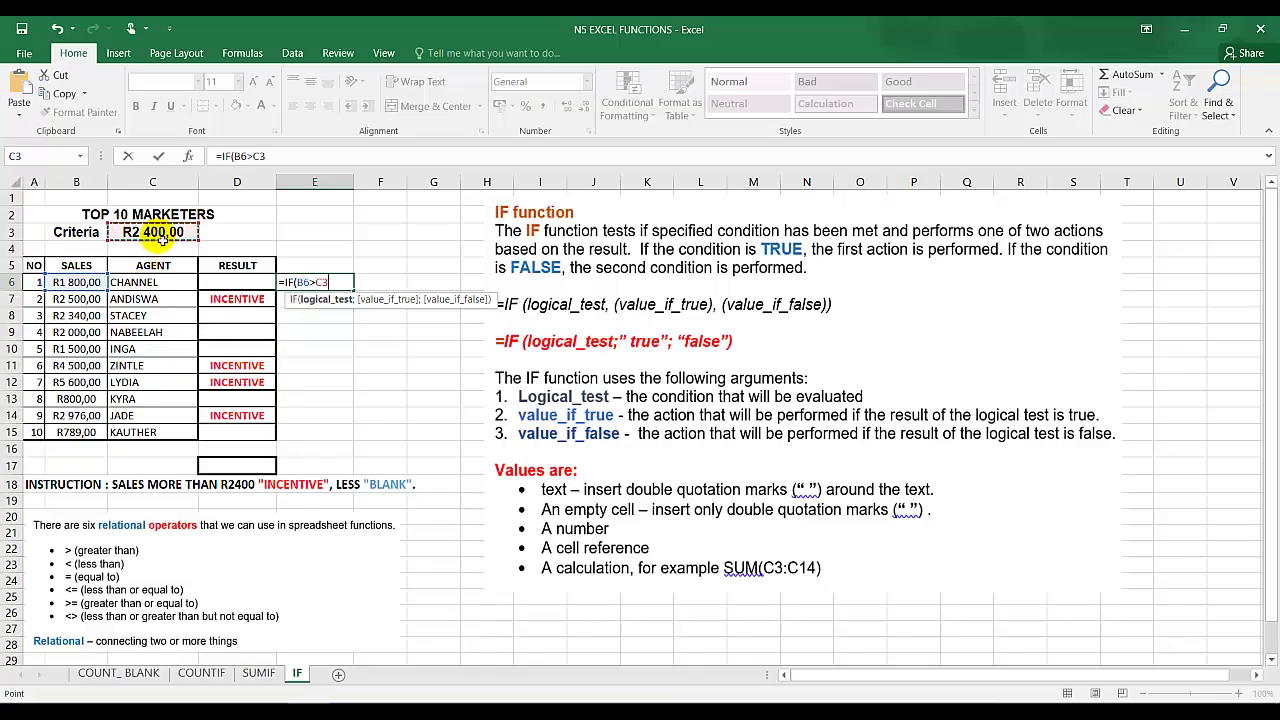
{"action": "key", "text": "F4"}
{"action": "type", "text": ";"}
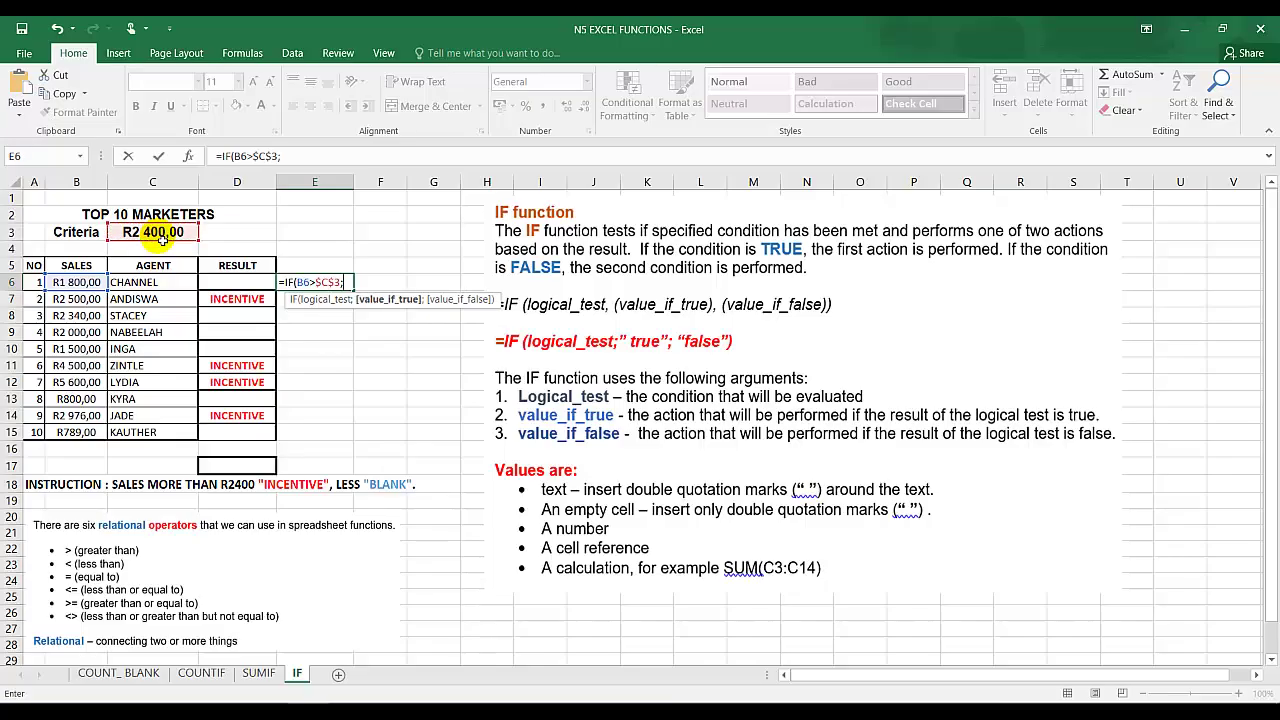
{"action": "type", "text": "\"INCENTIVE"}
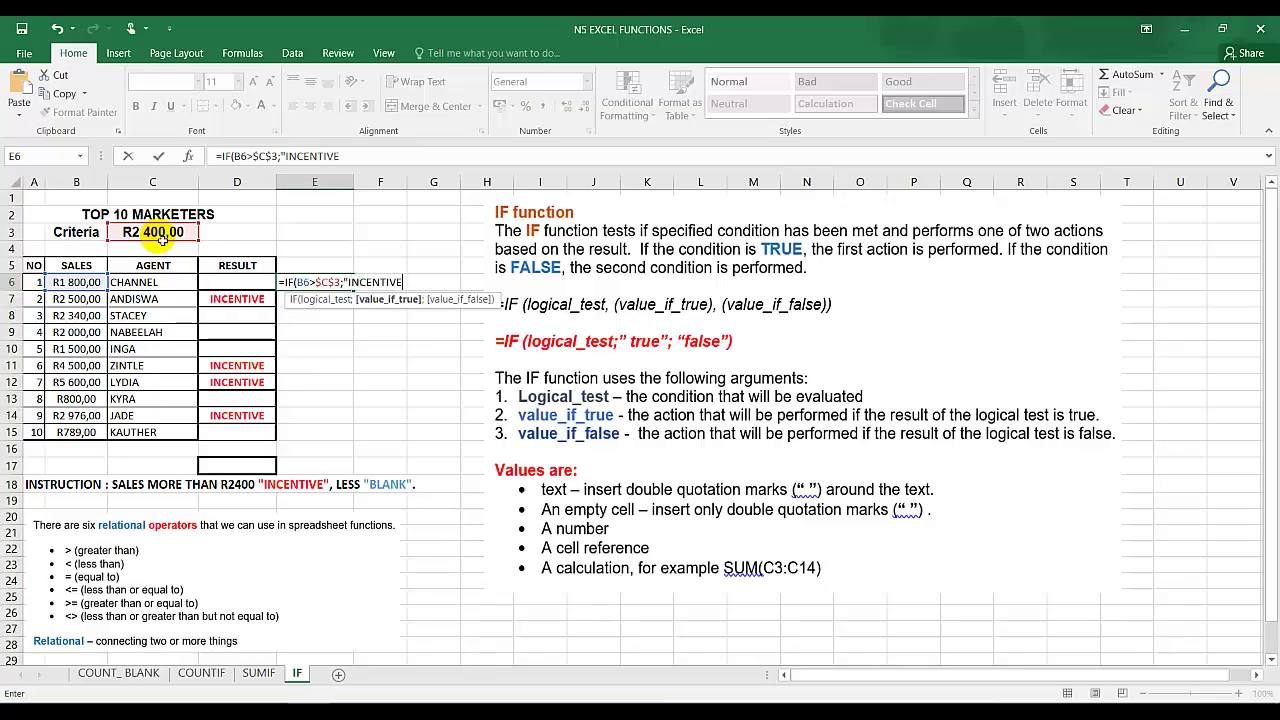
{"action": "type", "text": "\";"}
{"action": "key", "text": "BackSpace"}
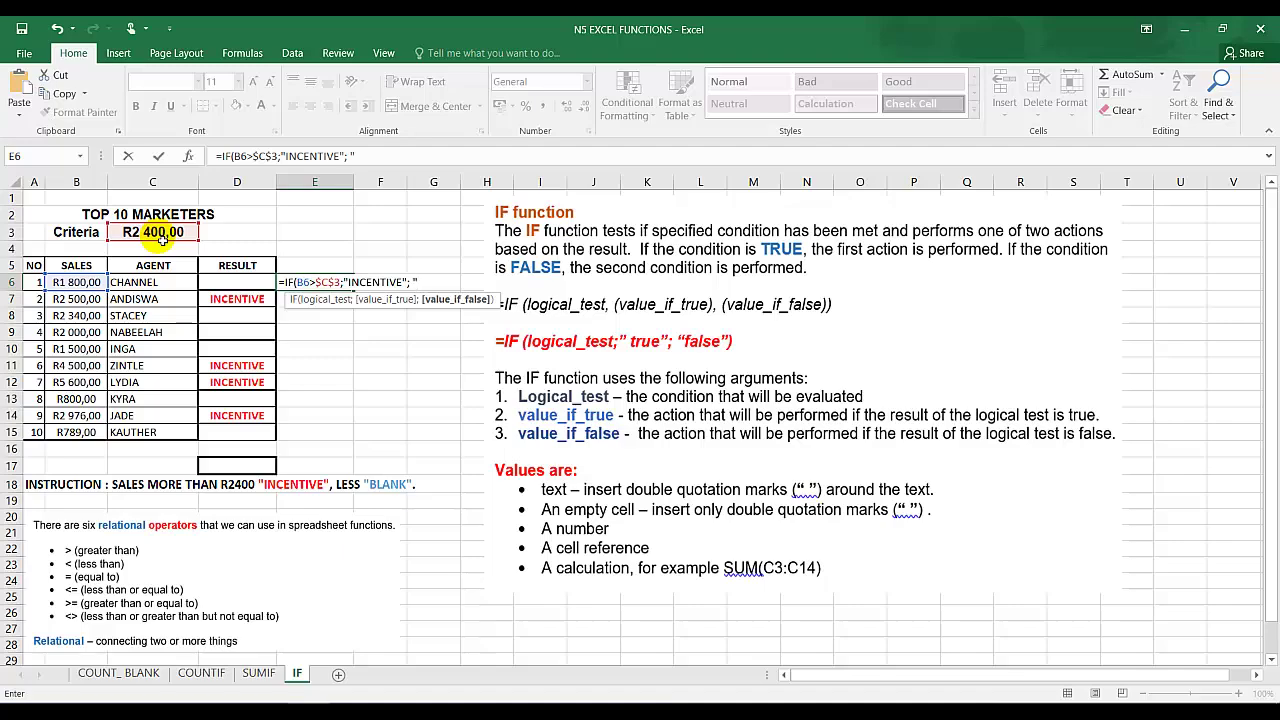
{"action": "type", "text": "\"NO INCENTIVE\""}
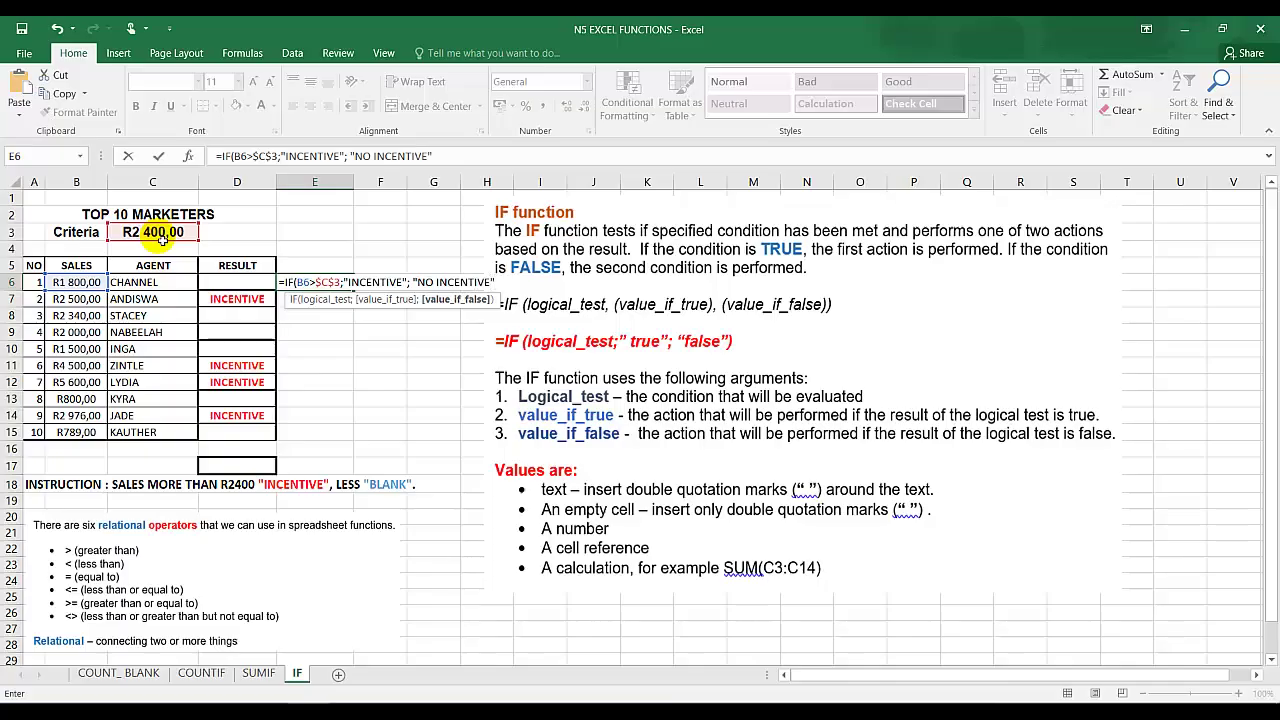
{"action": "type", "text": ")"}
{"action": "key", "text": "Return"}
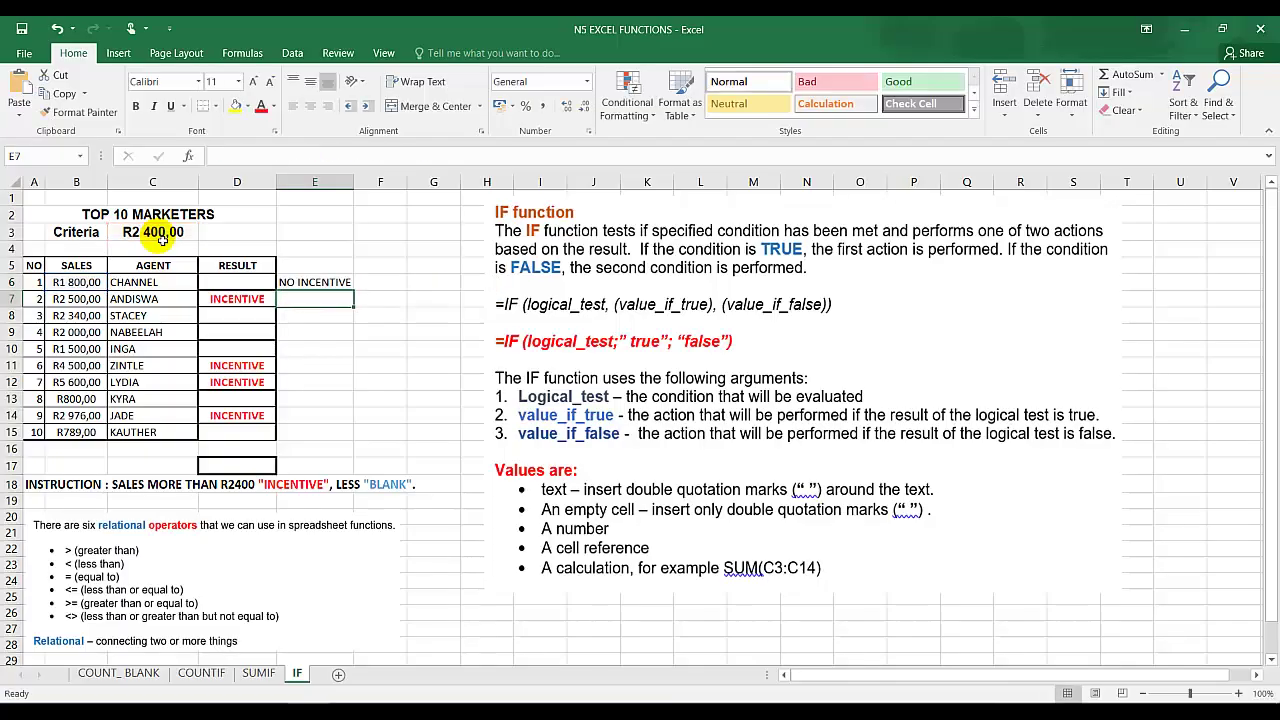
Step: Fill E6's formula down to E15 and compare the D8 and E8 formulas
{"action": "left_click", "coordinate": [320, 284]}
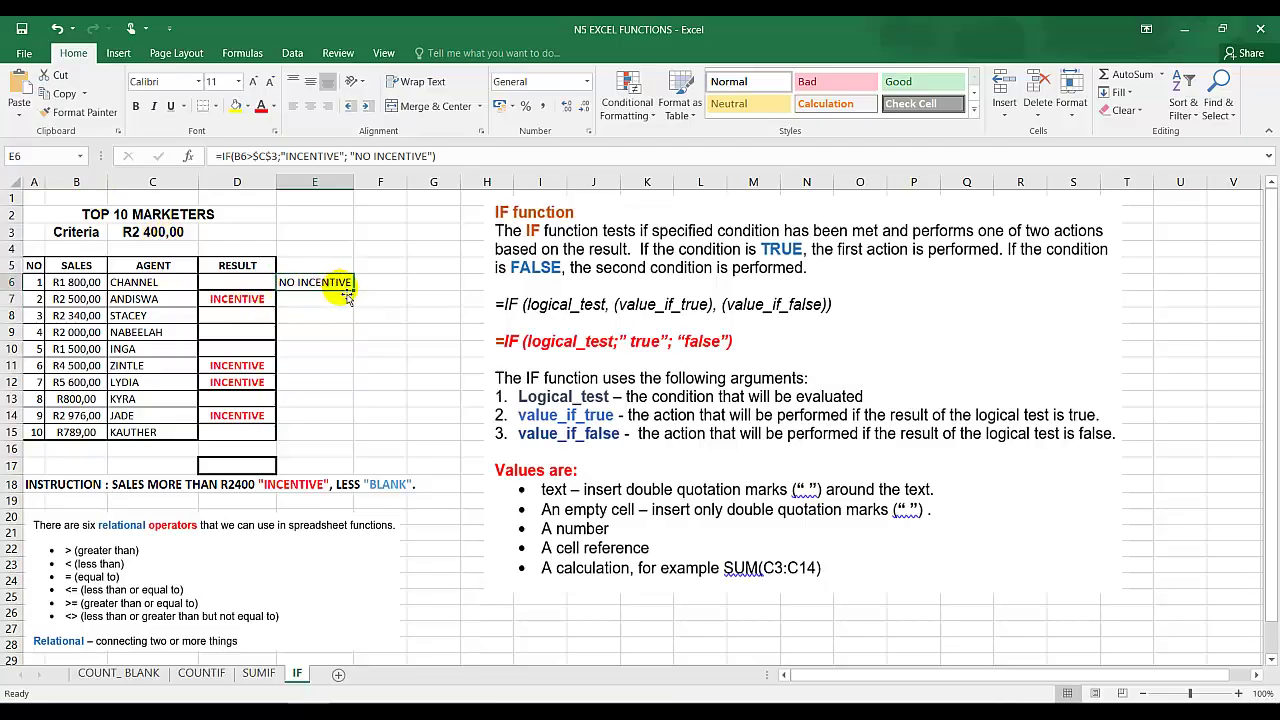
{"action": "left_click_drag", "start_coordinate": [353, 290], "coordinate": [400, 436]}
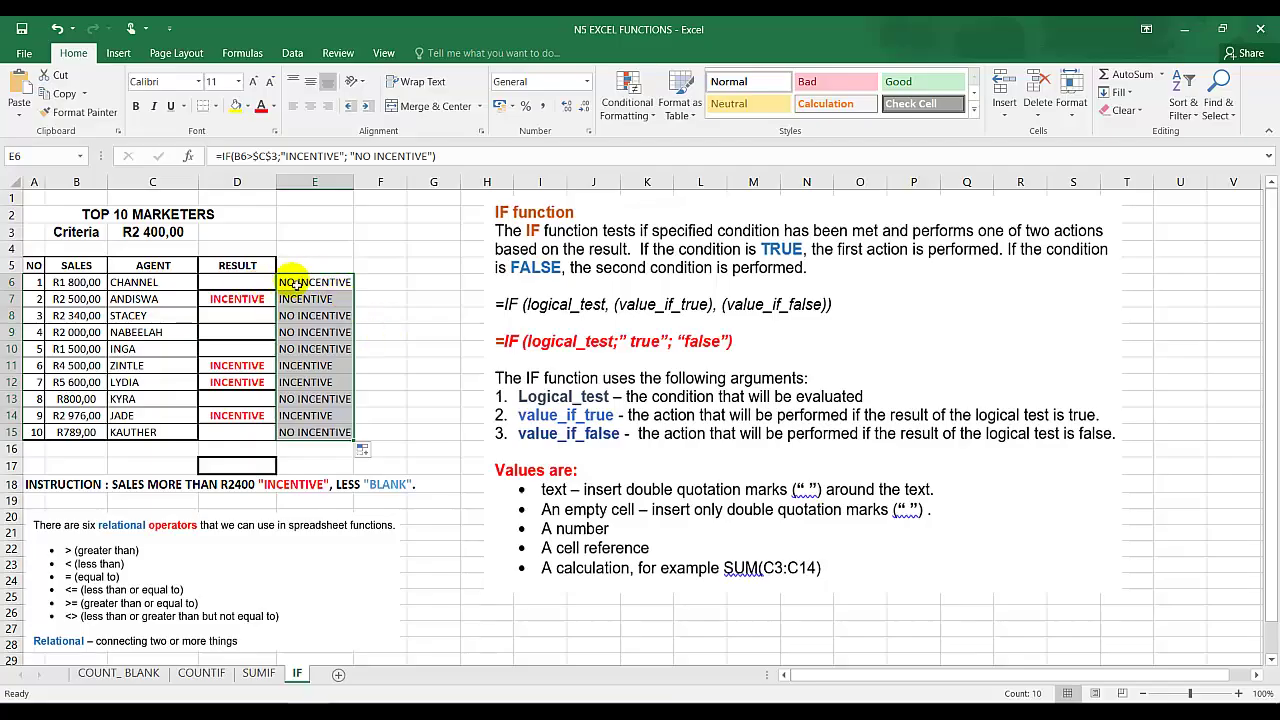
{"action": "left_click", "coordinate": [240, 322]}
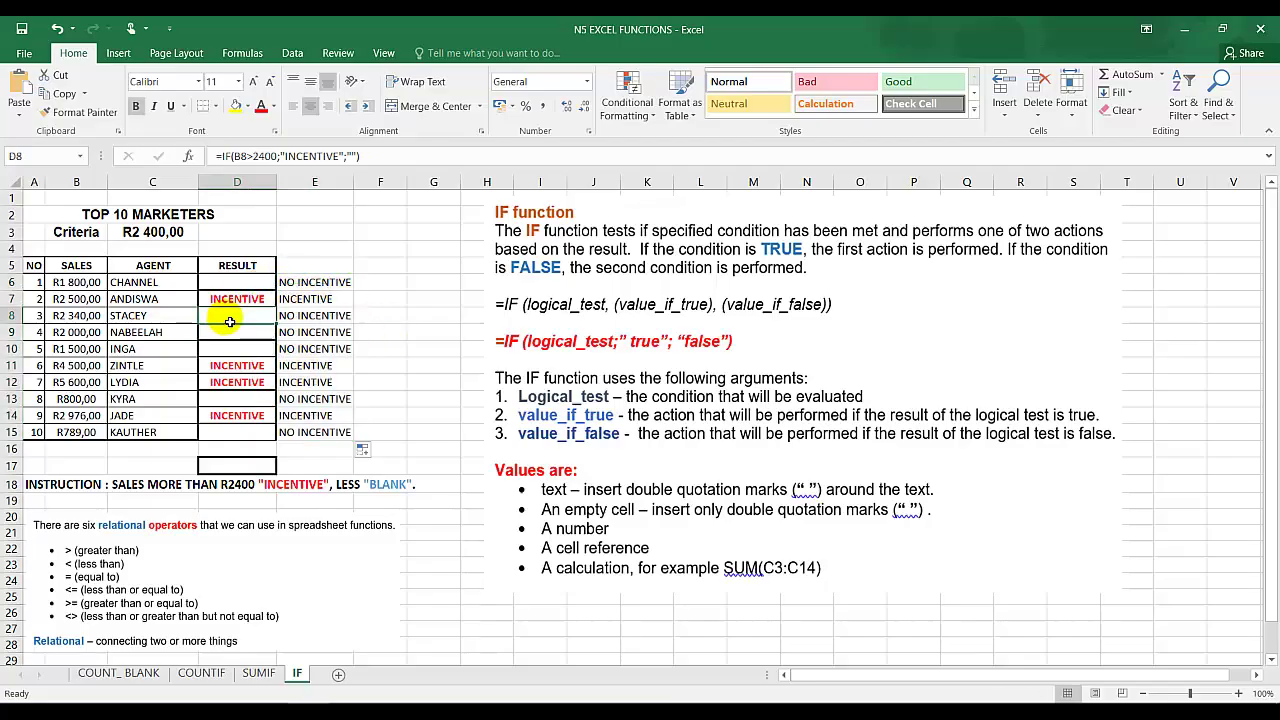
{"action": "left_click", "coordinate": [290, 316]}
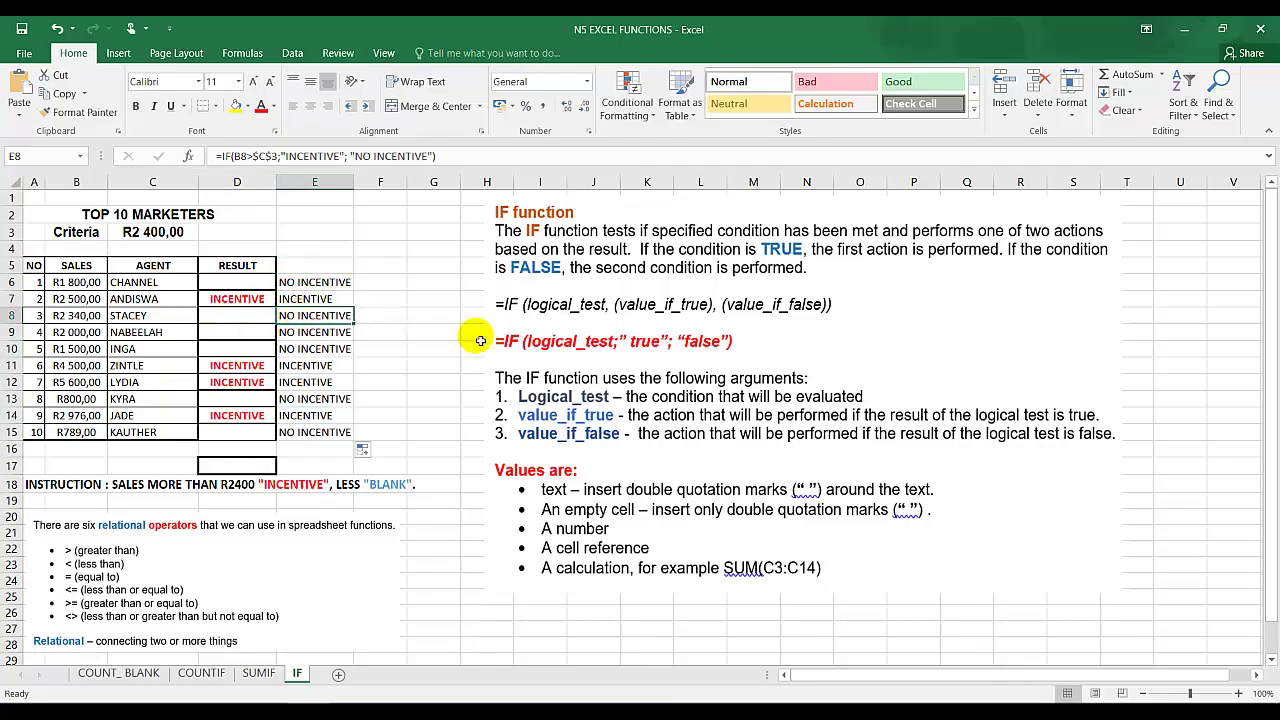